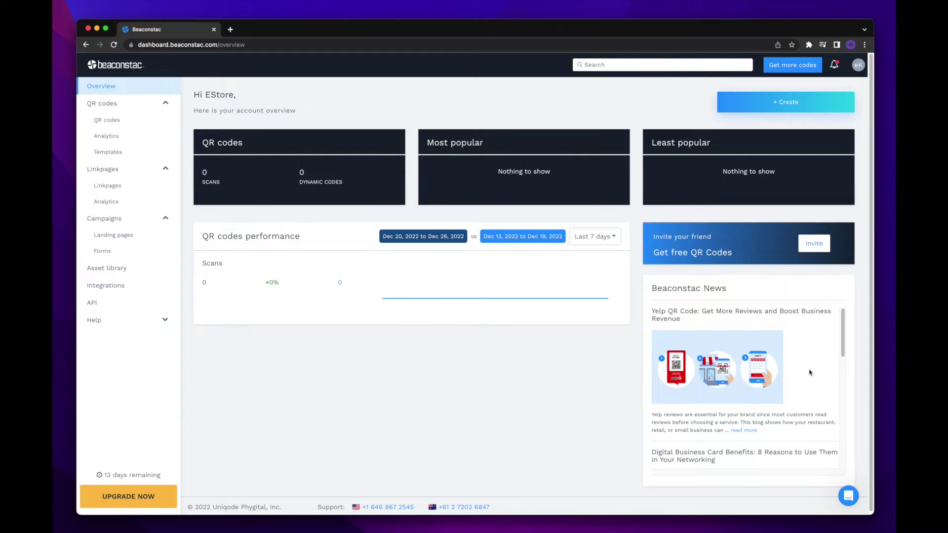
Open the + Create dropdown on the Overview dashboard to see the creation options.
left_click(829, 105)
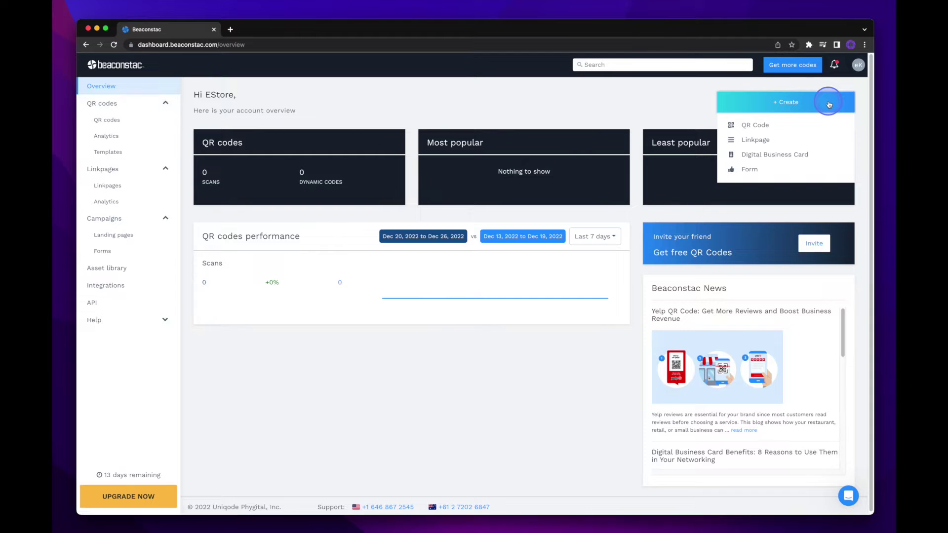
Start a Digital Business Card using the third sample layout.
left_click(821, 157)
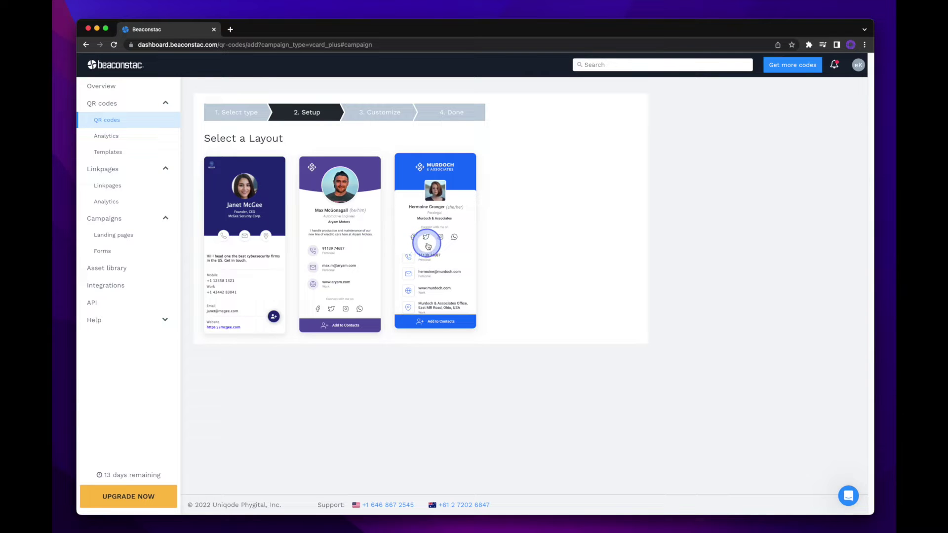
left_click(463, 248)
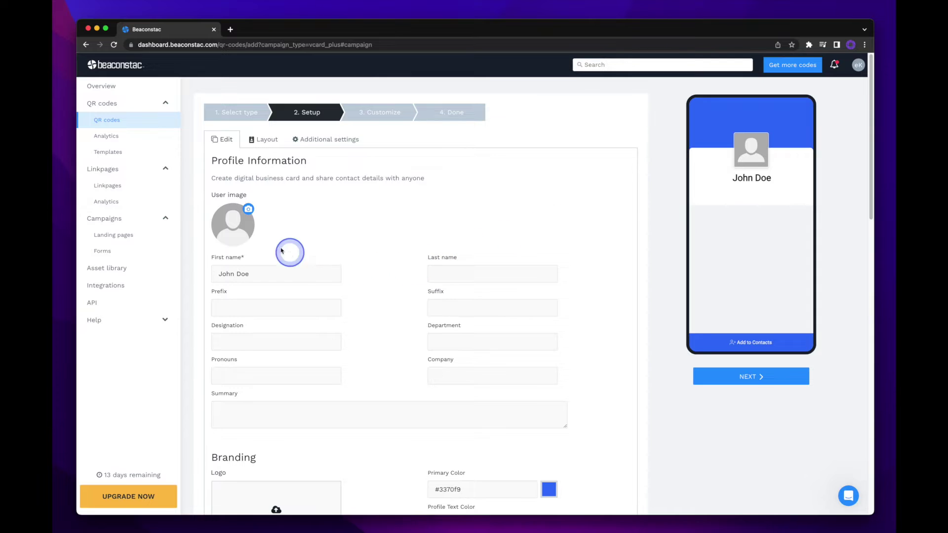
left_click(233, 227)
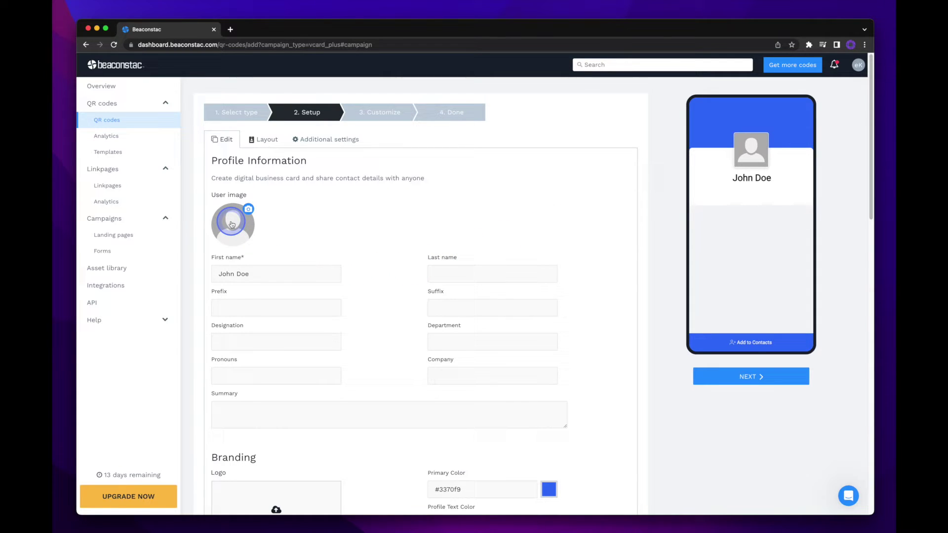
Upload a headshot photo, crop it around the man's face, and set it as the user image.
left_click(232, 224)
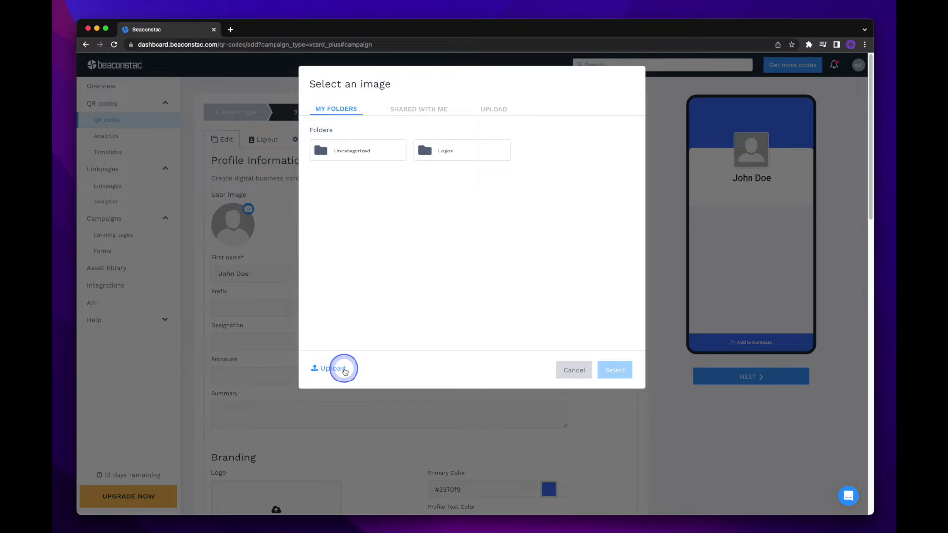
left_click(344, 370)
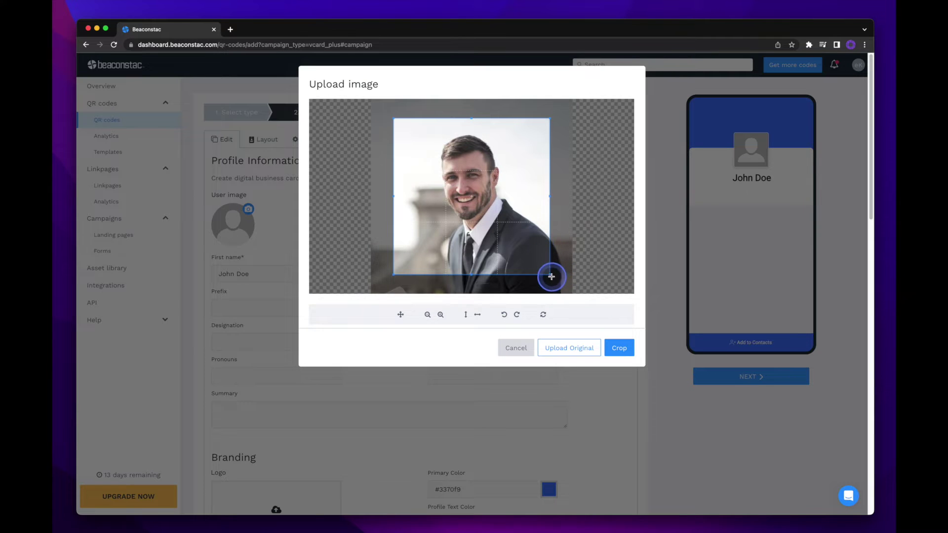
left_click_drag(551, 275, 525, 250)
left_click_drag(482, 212, 495, 217)
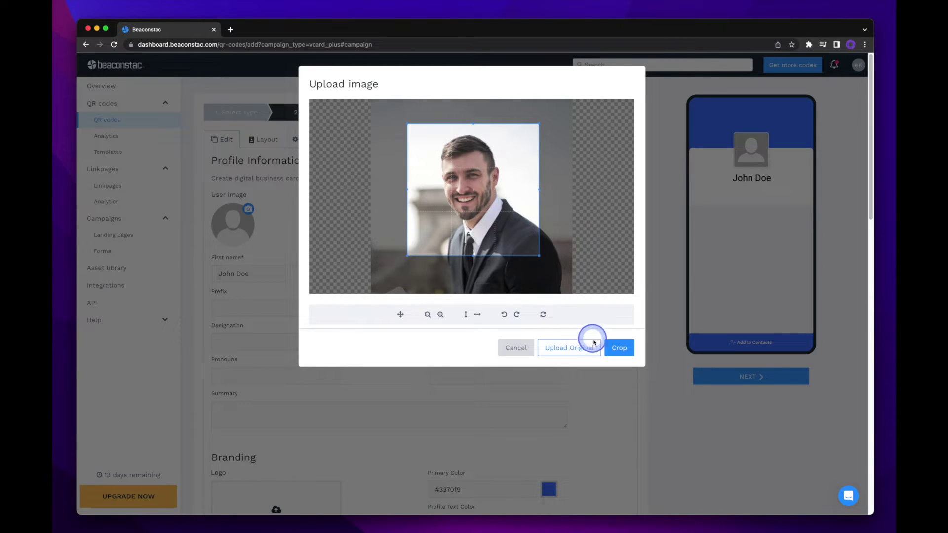
left_click(614, 349)
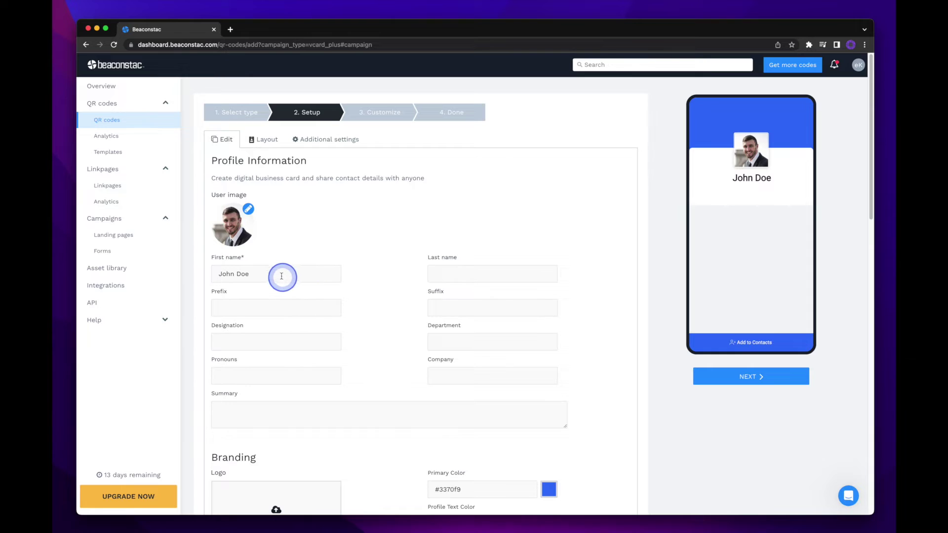
Replace the placeholder first name and enter the card holder's first and last name.
triple_click(275, 273)
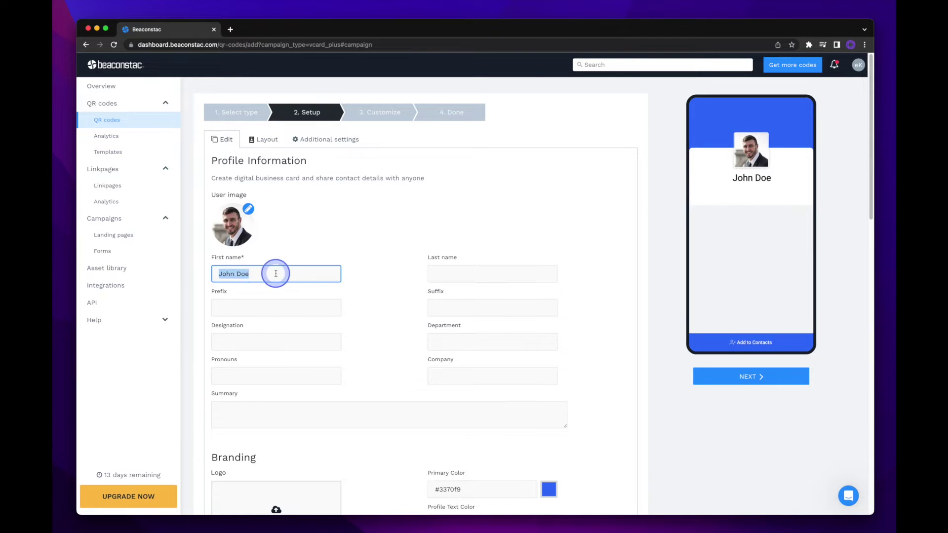
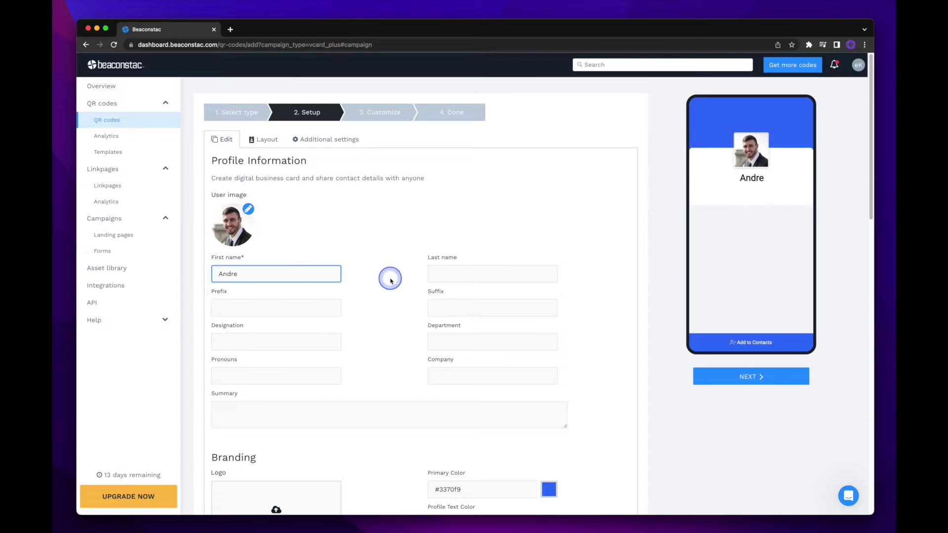
left_click(390, 279)
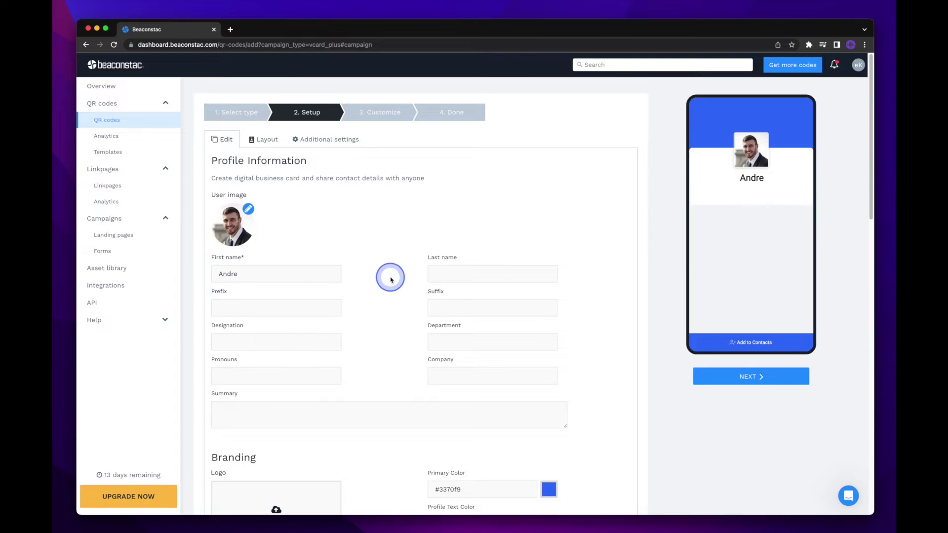
left_click(437, 276)
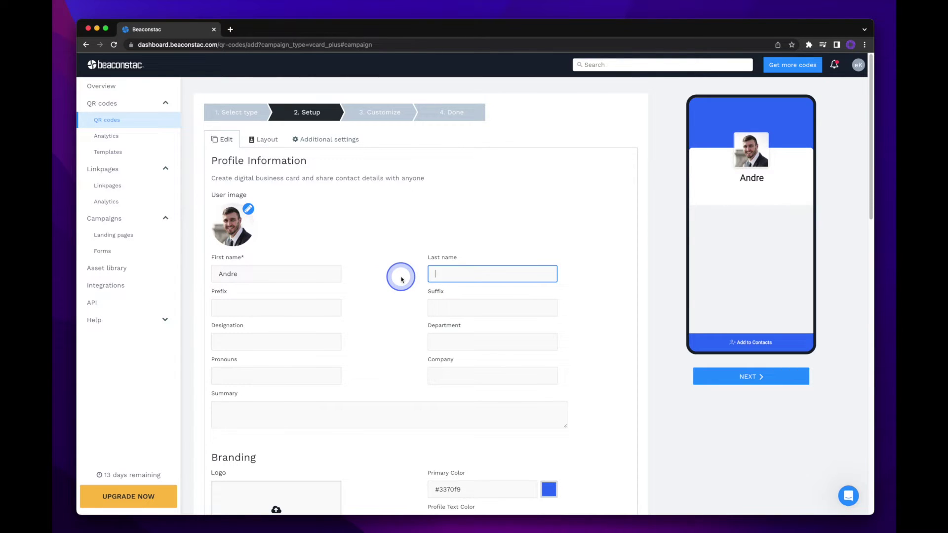
left_click(400, 277)
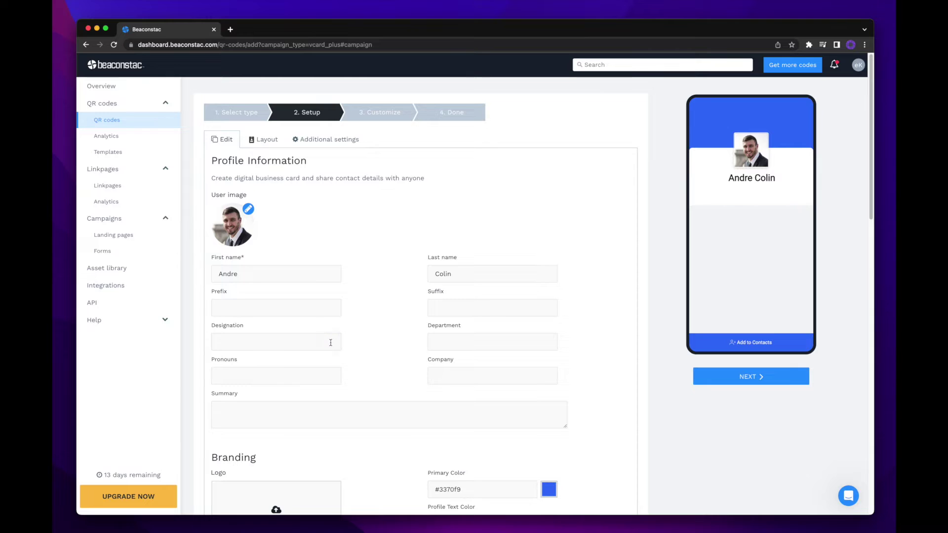
Fill in designation CoFounder, department Executive Team, pronouns He/Him and company AC Tech Co.
left_click(330, 342)
type("Co")
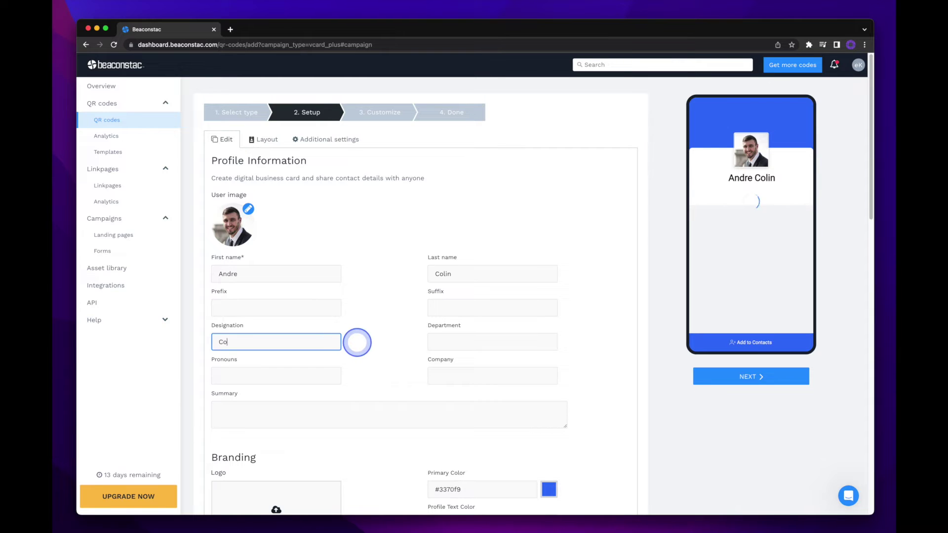
type("Founder")
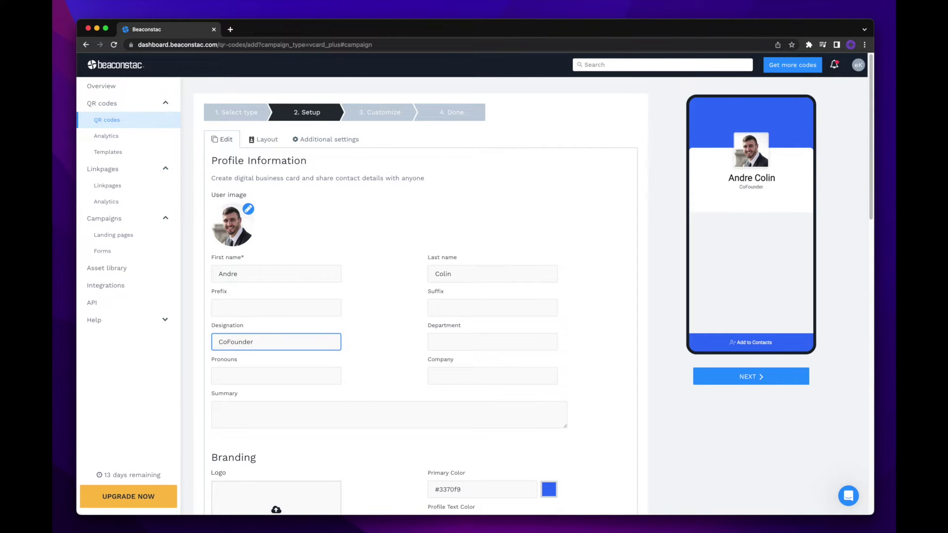
left_click(431, 342)
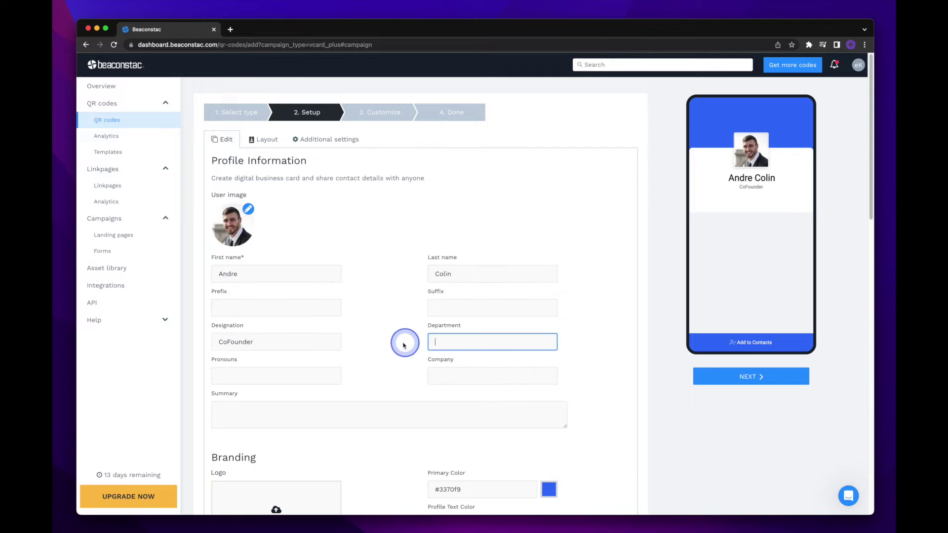
type("Executive Team")
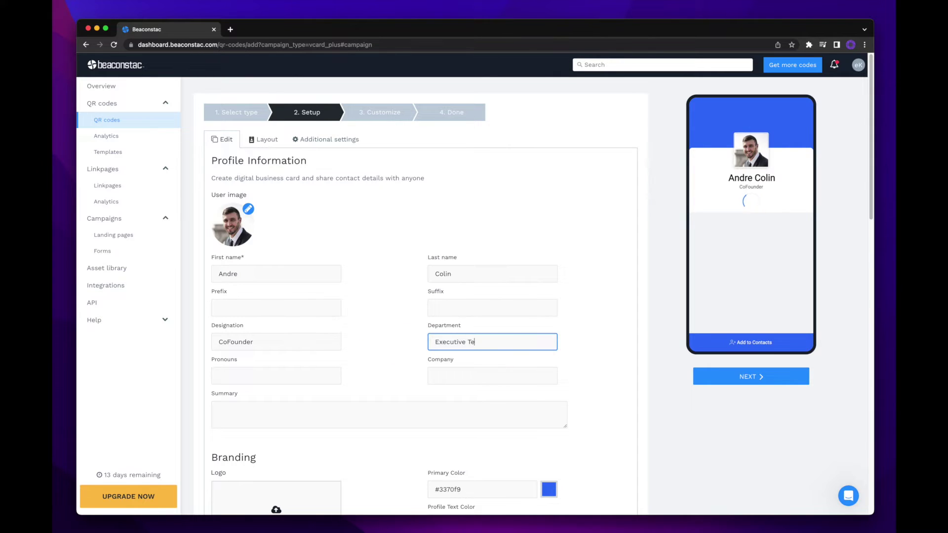
left_click(327, 375)
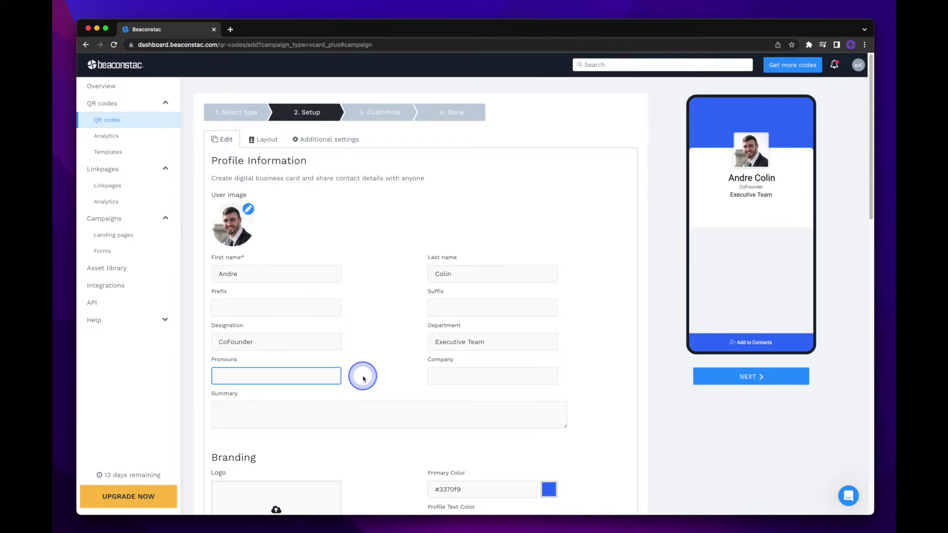
type("He/Him")
left_click(435, 375)
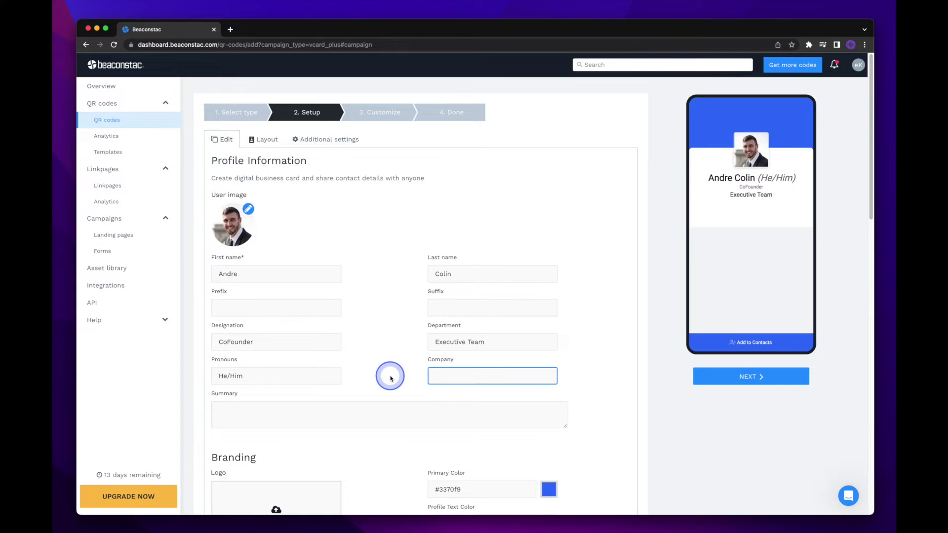
type("AC Tech Co")
left_click(390, 375)
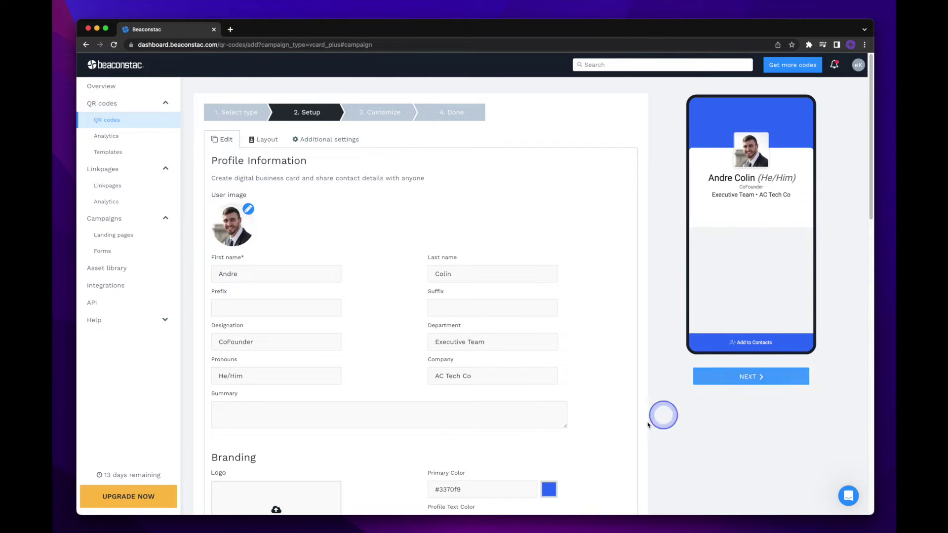
Write the summary: 'Founded in 2005, AC Tech Co is an industry leader bringing you the very best products in tech…'.
left_click(471, 418)
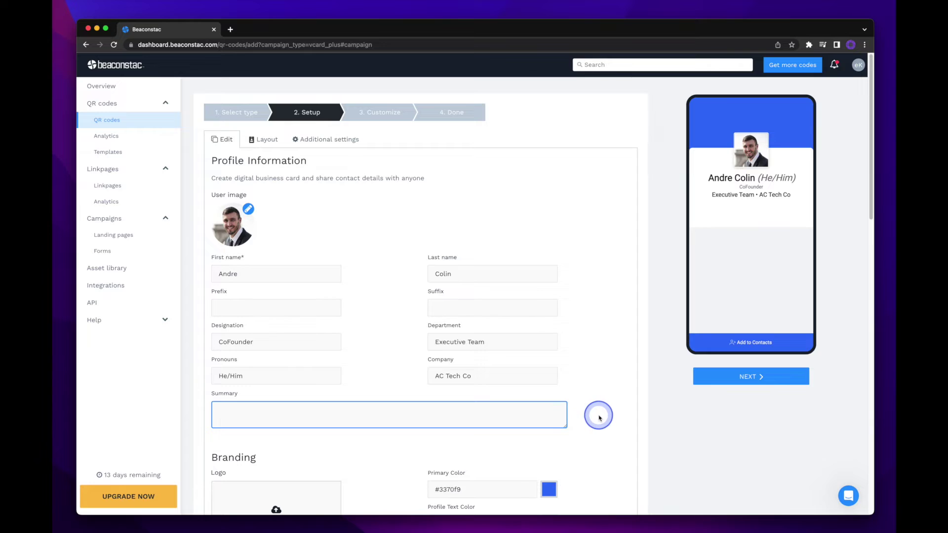
type("Founded in 2005, AC T")
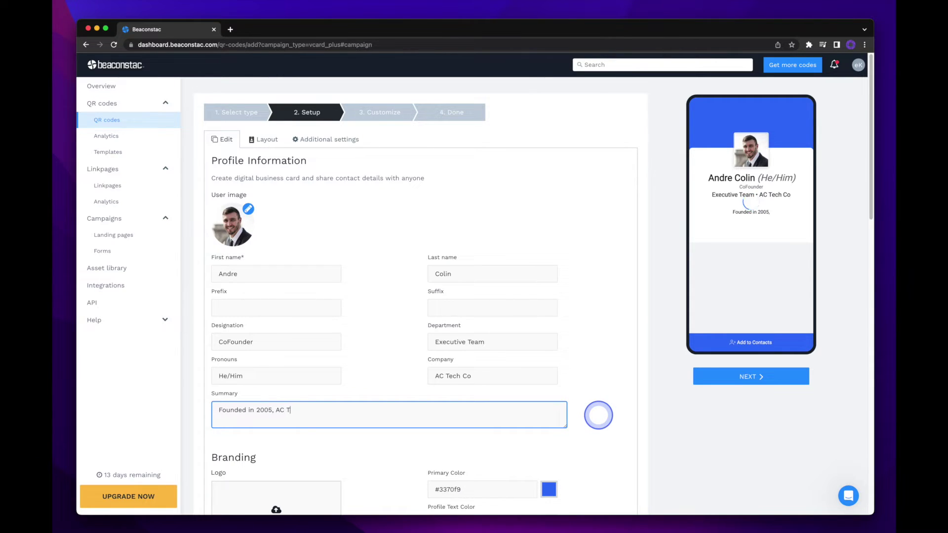
type("ech Co is an industry leader bringin y")
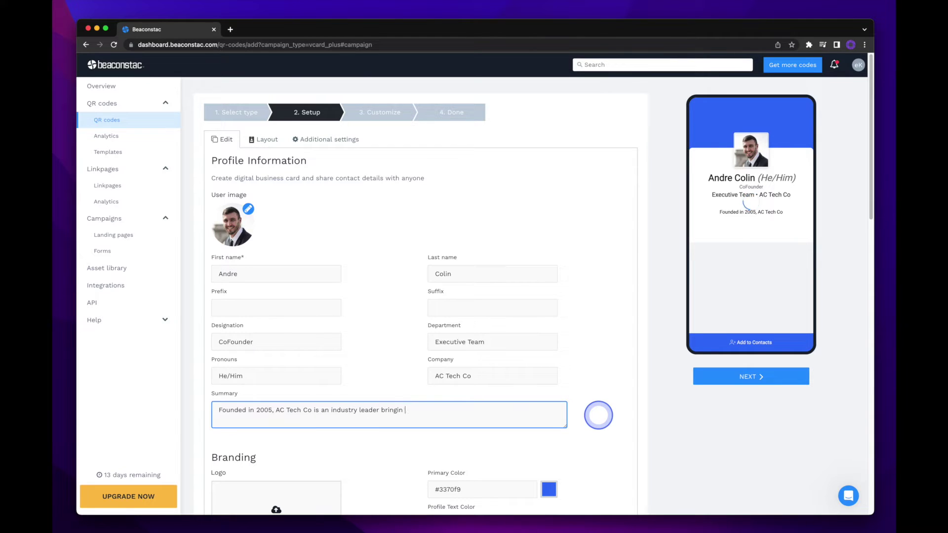
key("BackSpace")
type("g you the very best products in tech. Get in touch to")
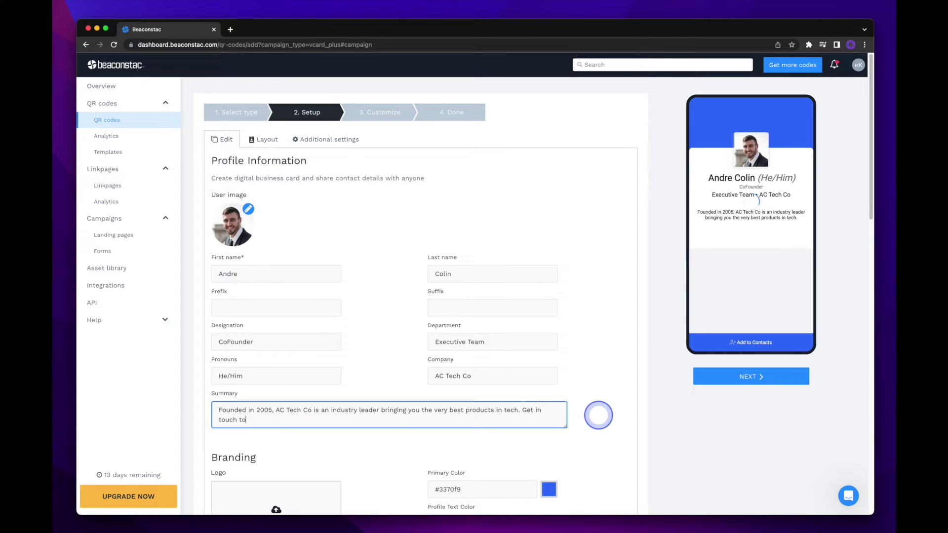
type("day to learn more!")
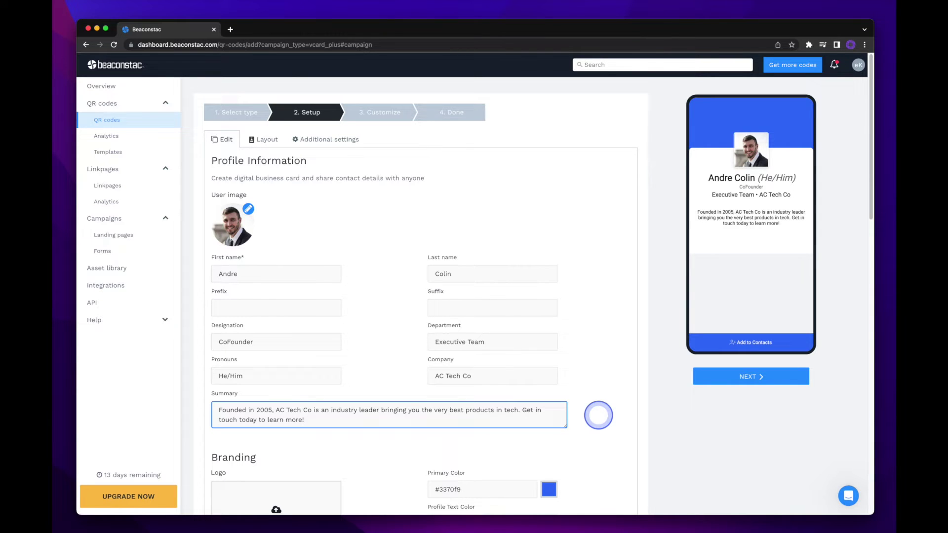
scroll(599, 415, "down", 6)
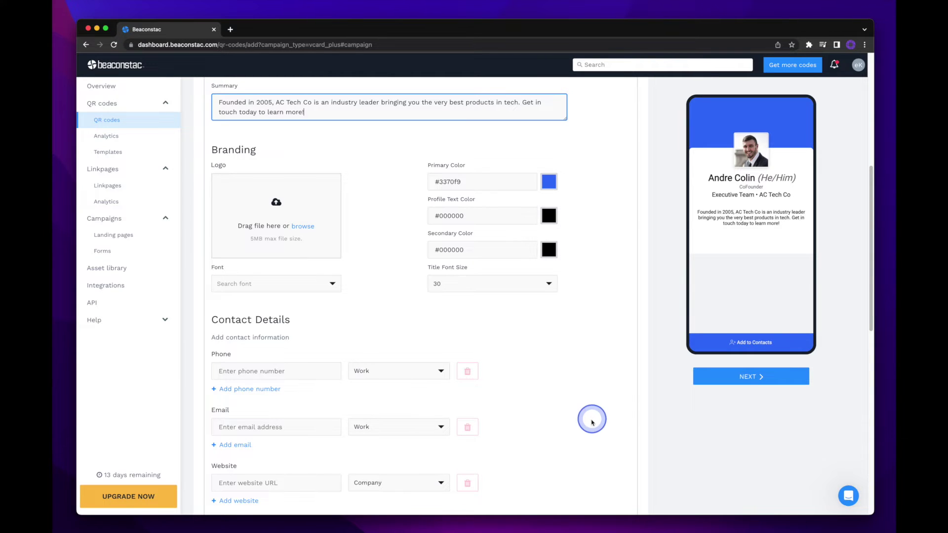
Upload the AC Tech Company logo, crop it tightly, and set it as the card logo.
left_click(301, 228)
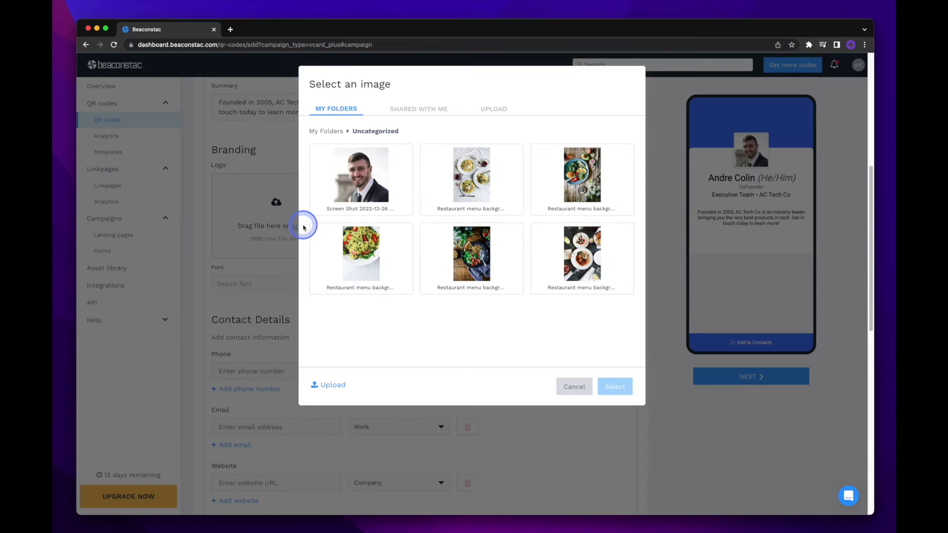
left_click(335, 389)
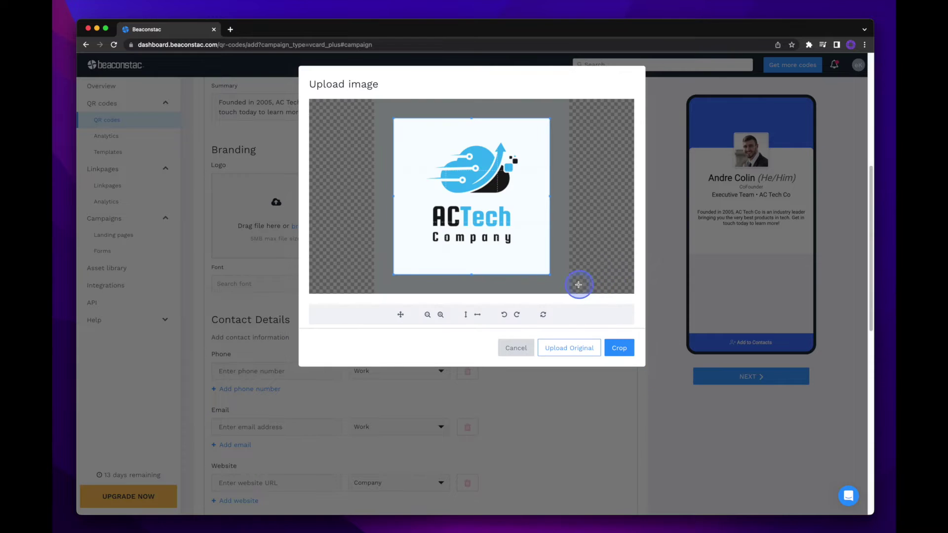
left_click_drag(553, 275, 512, 247)
left_click_drag(475, 210, 496, 221)
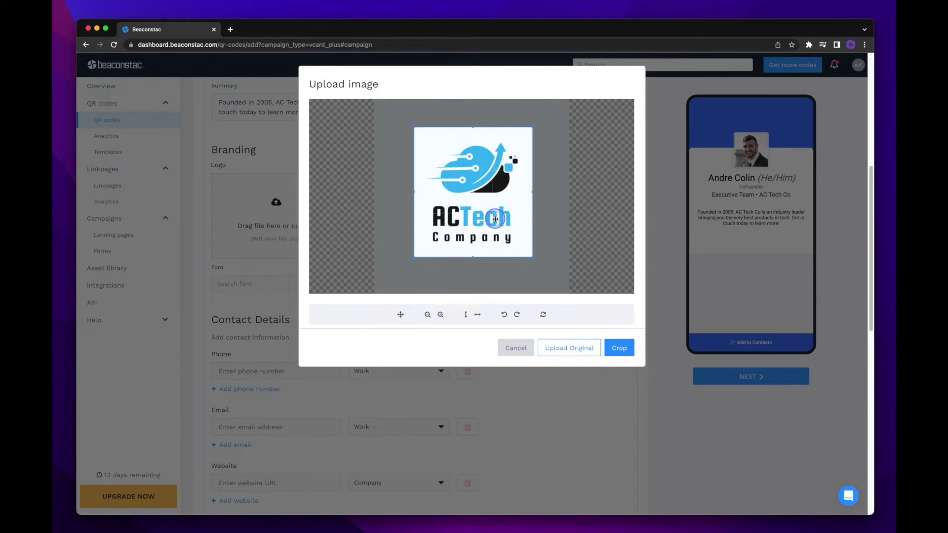
left_click(617, 349)
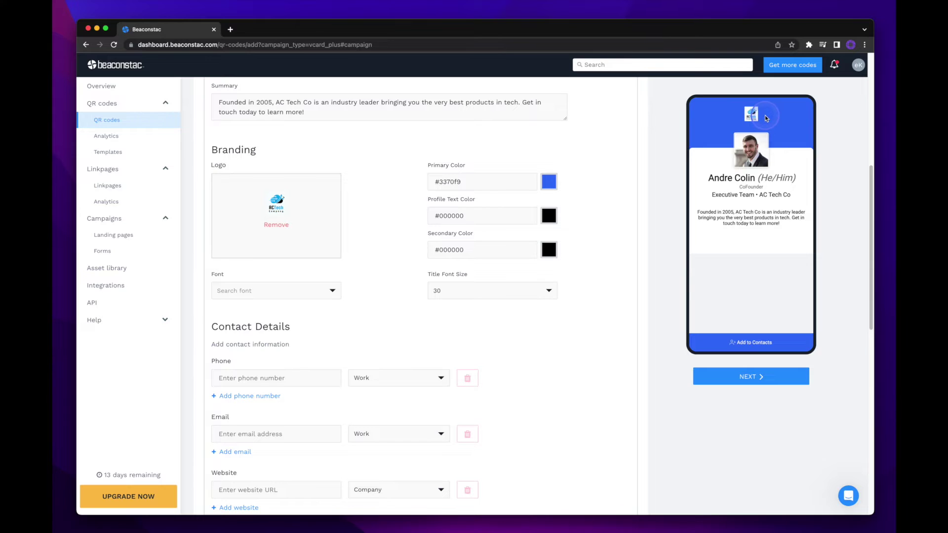
Set the primary colour to cyan #00AFEF.
double_click(500, 182)
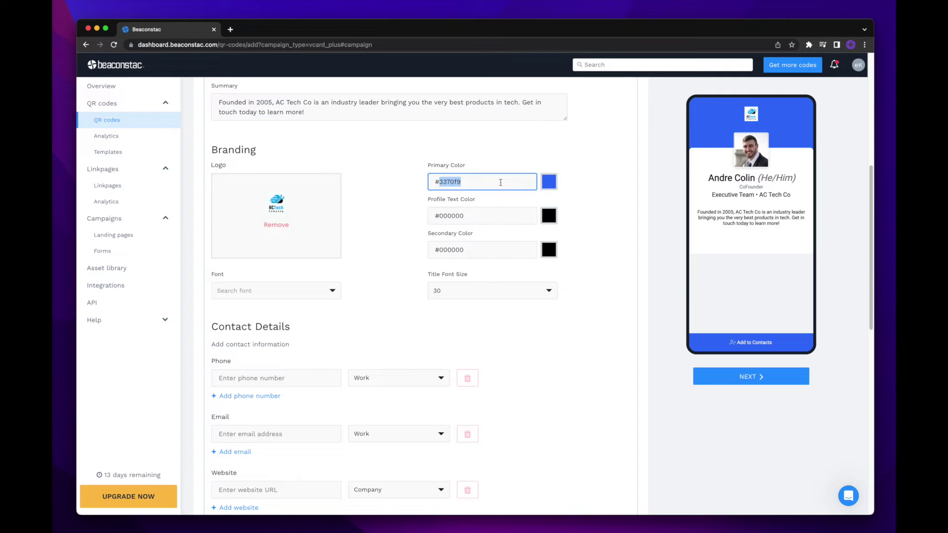
double_click(501, 182)
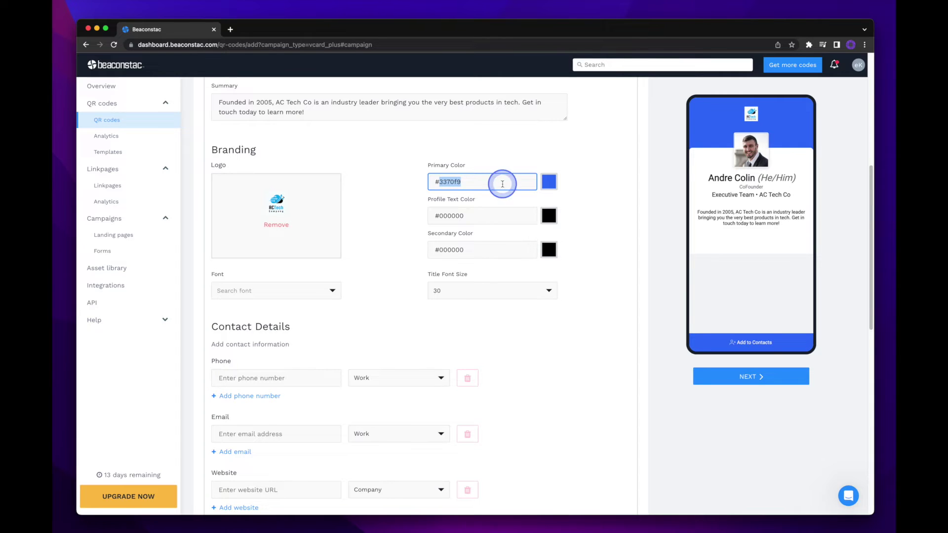
type("00AFEF")
left_click(503, 184)
left_click(549, 183)
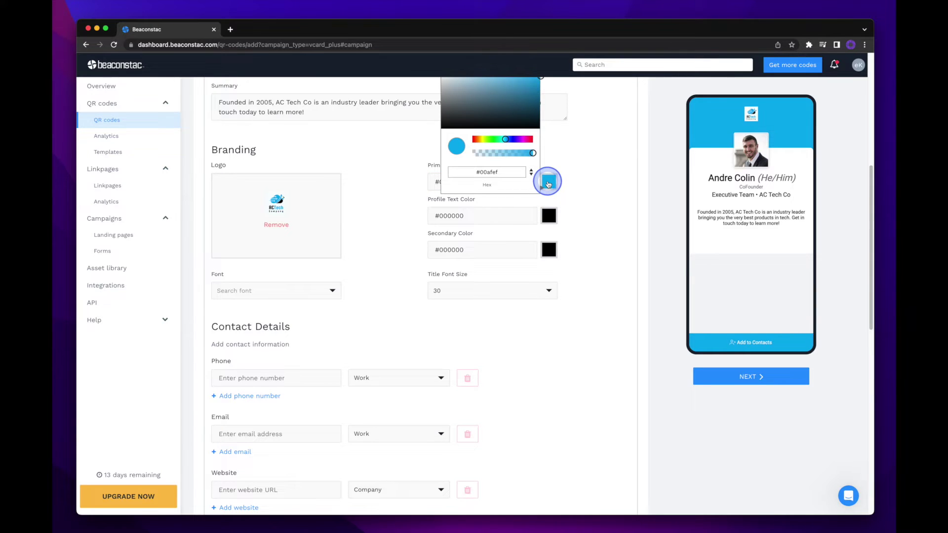
left_click_drag(524, 102, 513, 87)
left_click(602, 208)
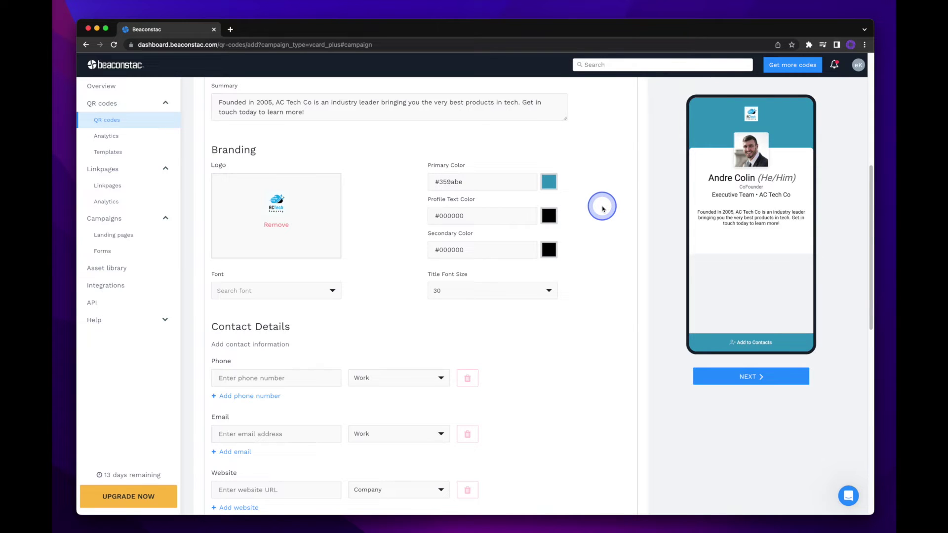
double_click(503, 181)
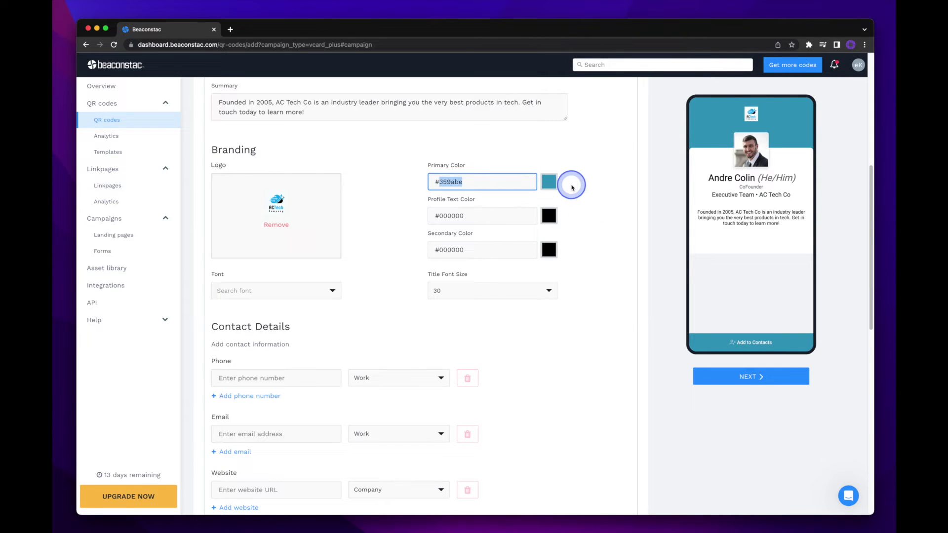
type("00AFEF")
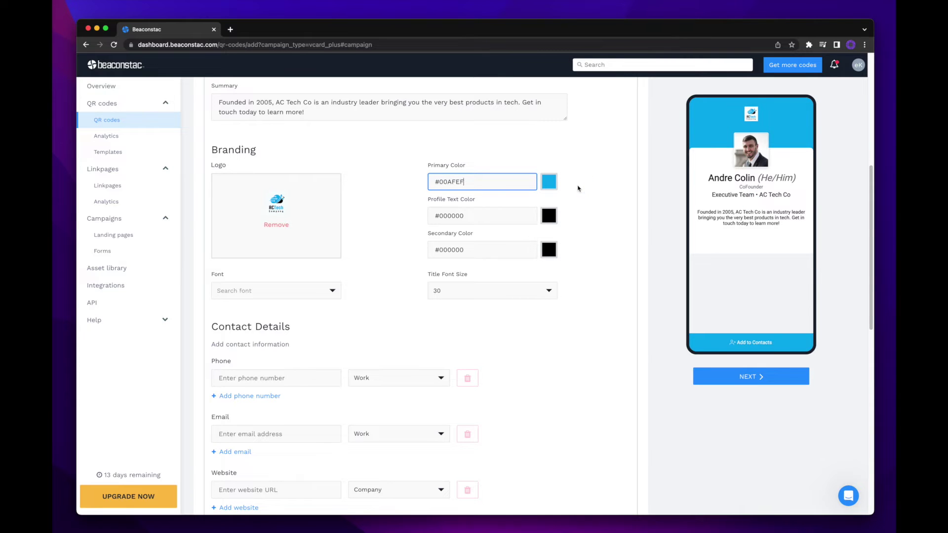
Make the profile text colour and secondary colour dark grey.
left_click(549, 217)
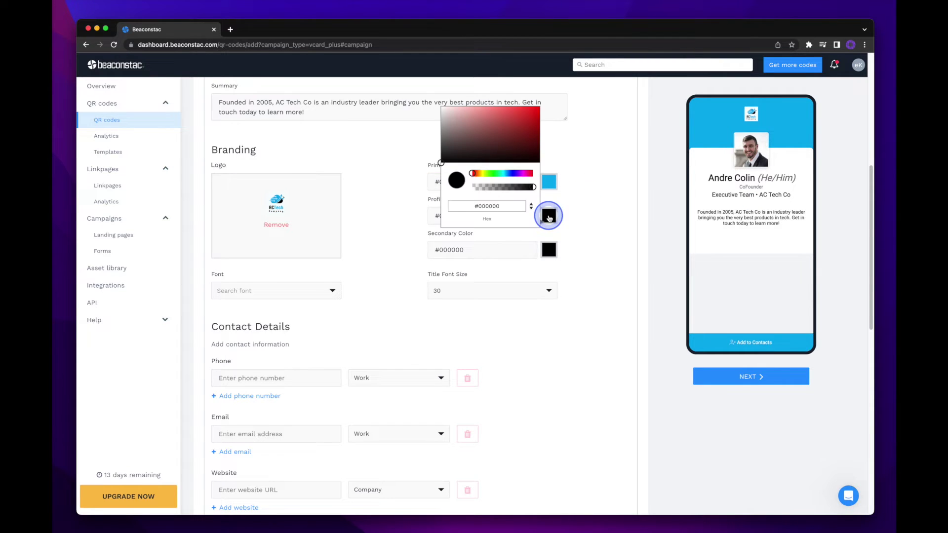
left_click(443, 156)
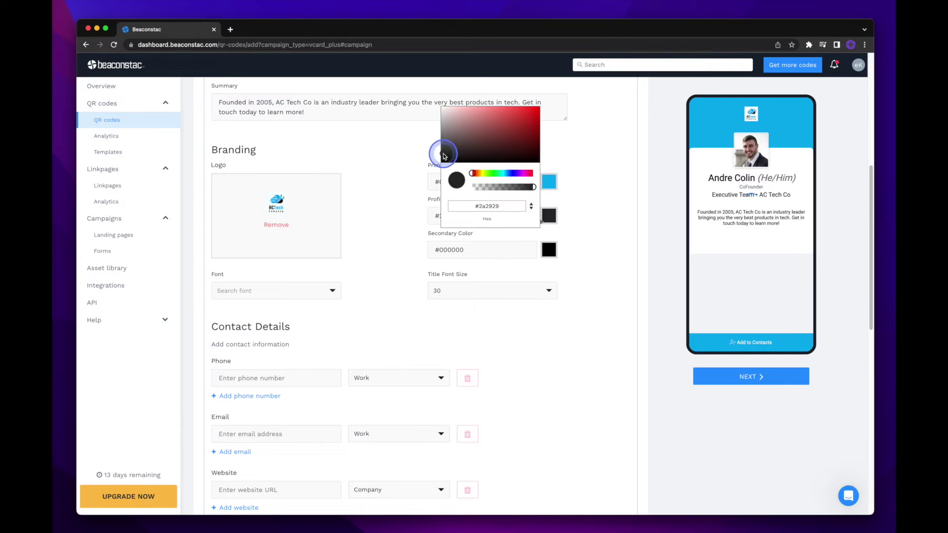
left_click(634, 246)
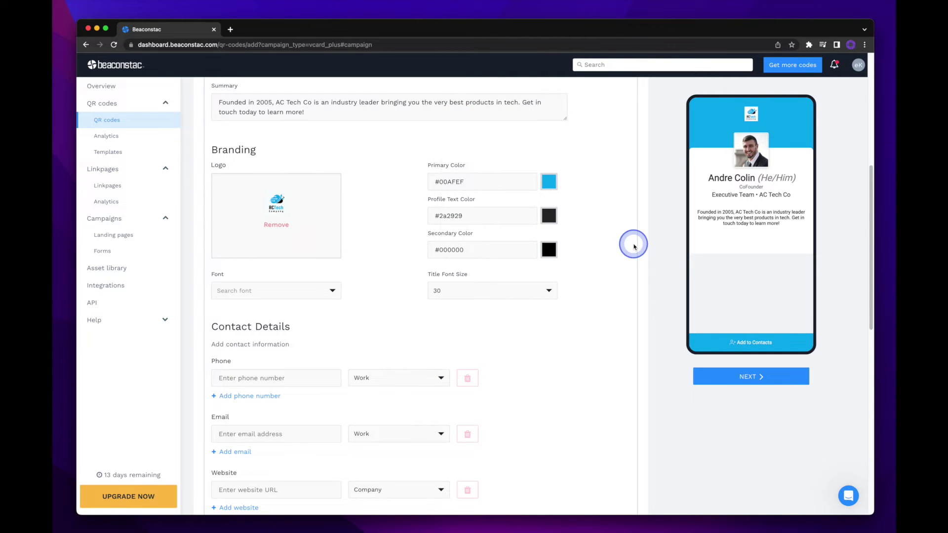
left_click(549, 250)
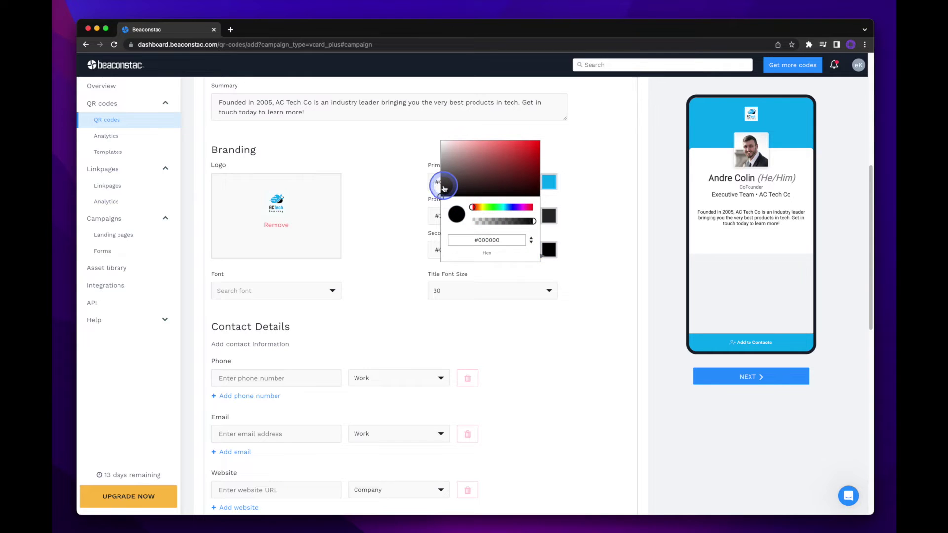
left_click(443, 186)
left_click(597, 229)
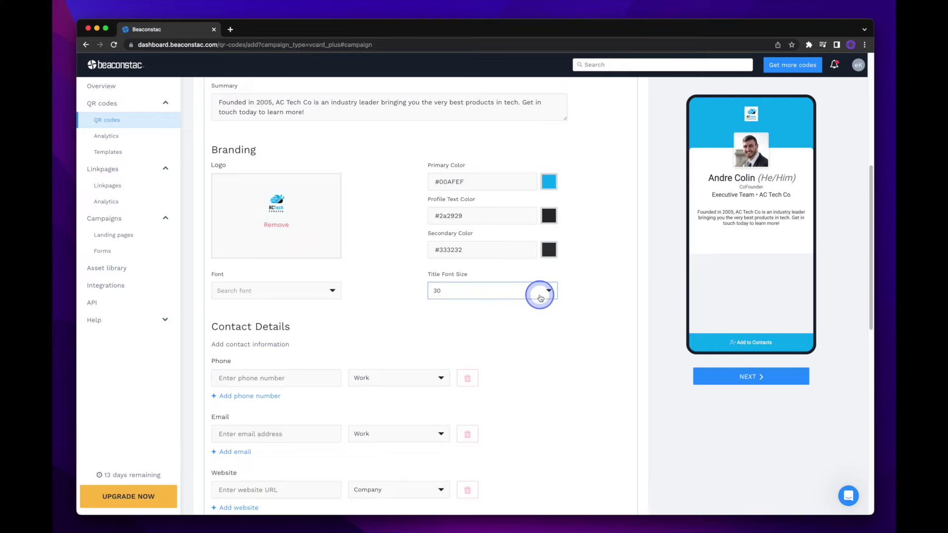
Change the card font to Lato.
left_click(328, 295)
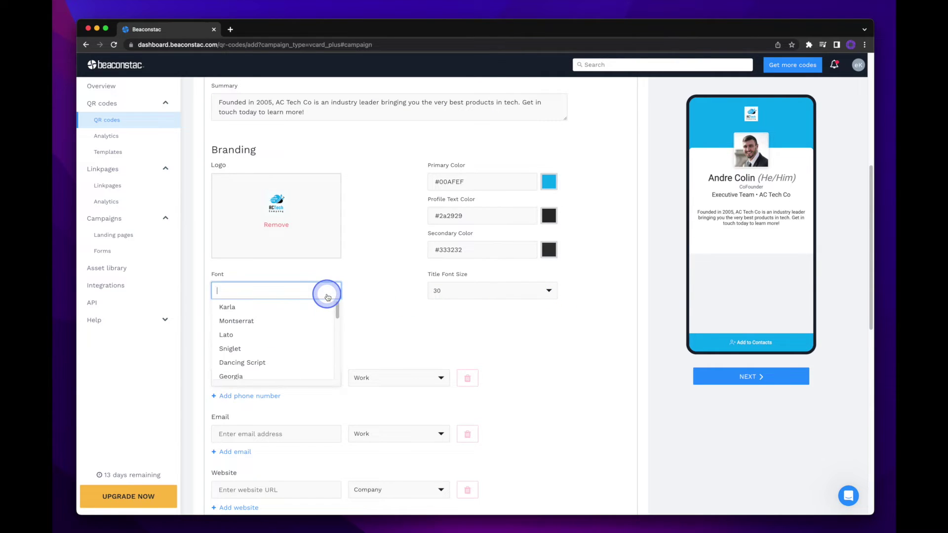
left_click(309, 321)
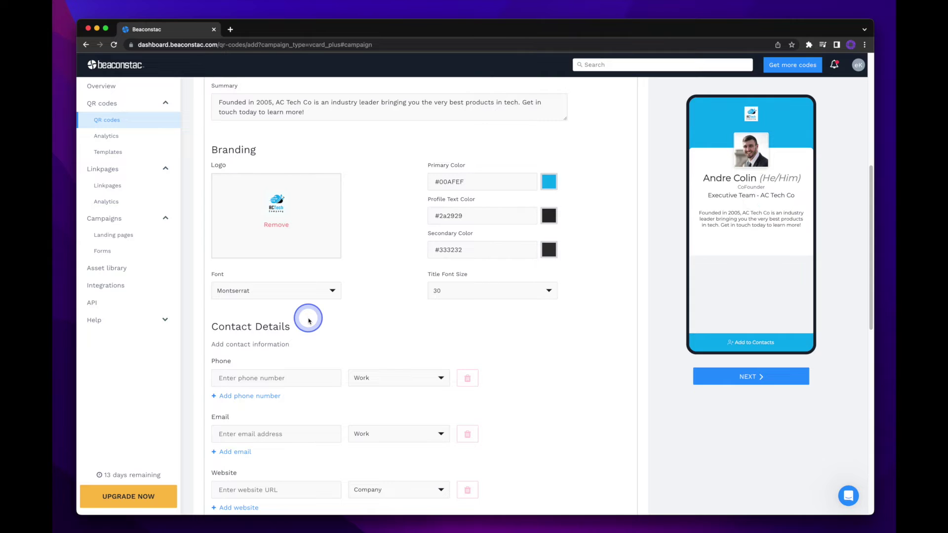
left_click(302, 295)
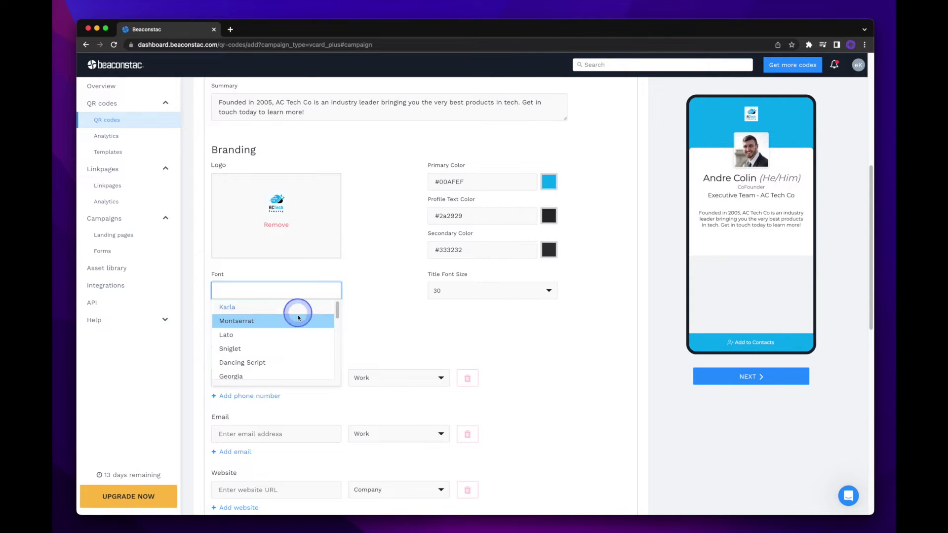
left_click(299, 335)
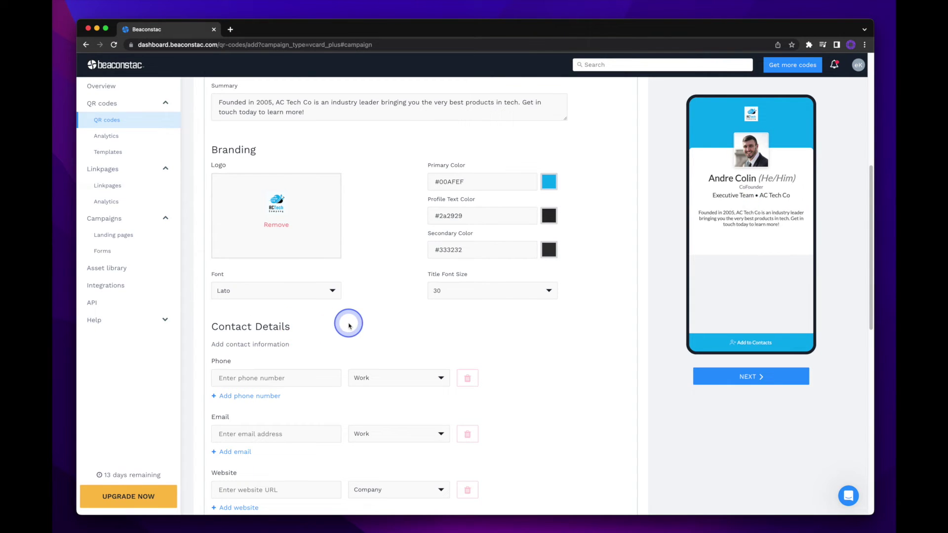
Enter the work phone number in the Phone field.
scroll(348, 325, "down", 4)
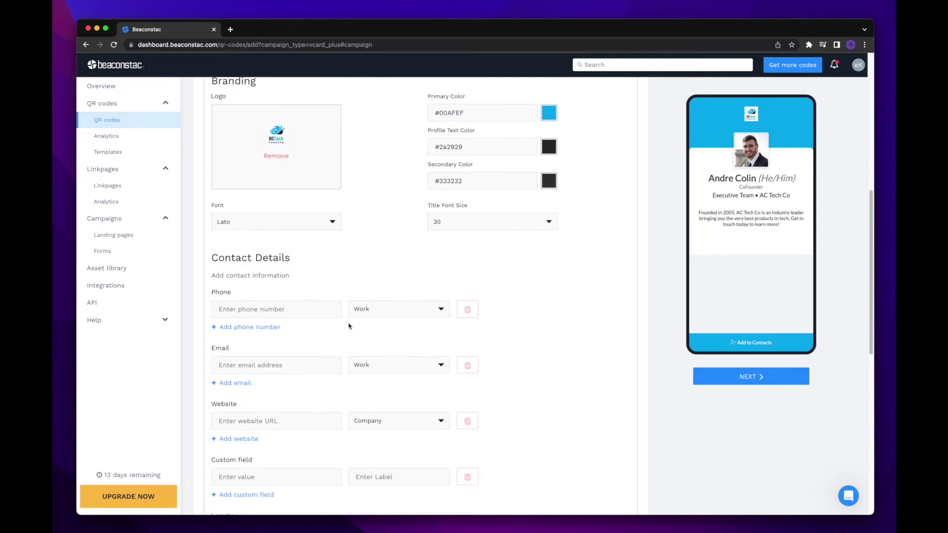
scroll(349, 325, "down", 2)
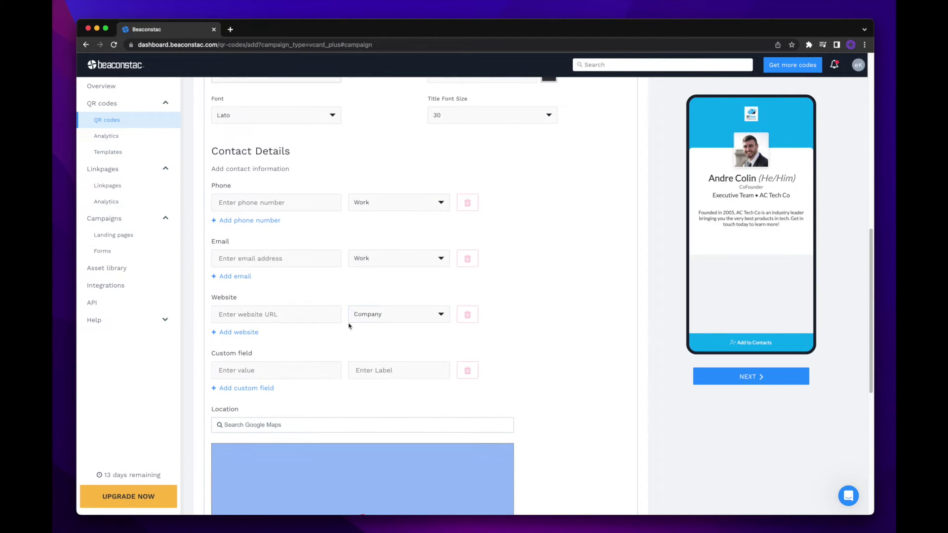
left_click(293, 260)
left_click(269, 202)
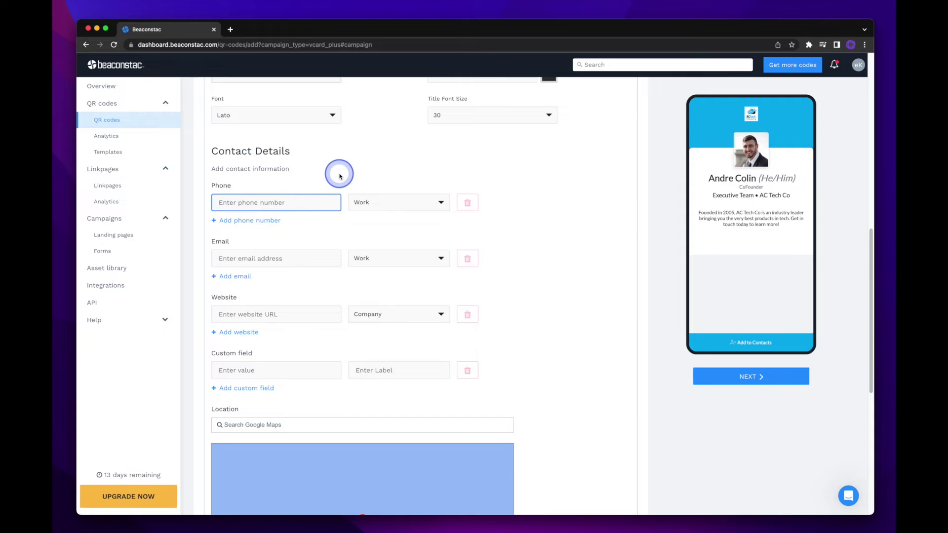
type("555-555-5555")
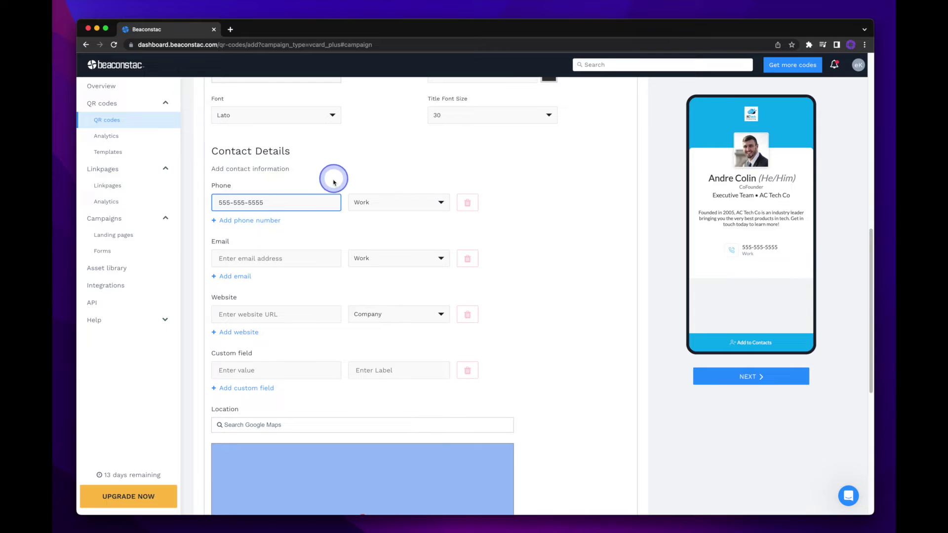
Add a second phone number labelled Mobile and enter its number.
left_click(251, 225)
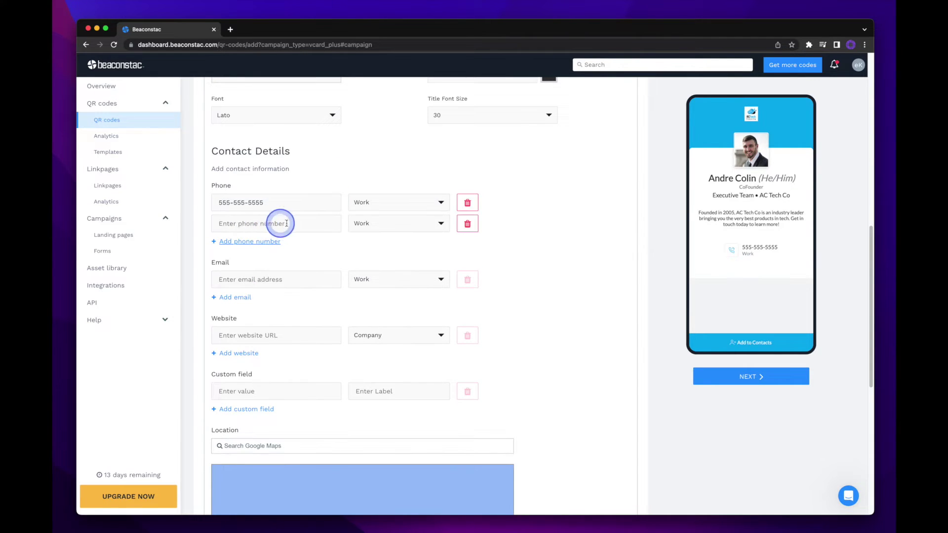
left_click(367, 227)
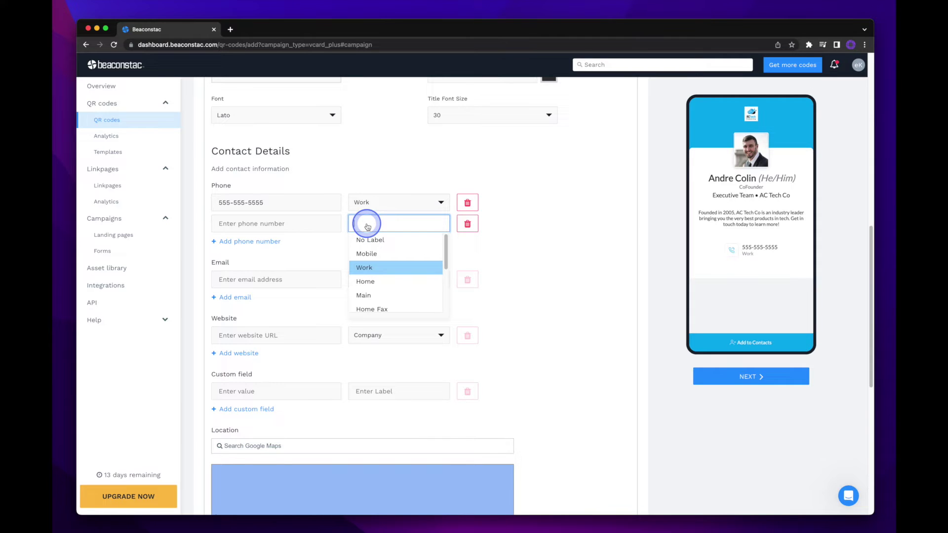
left_click(384, 253)
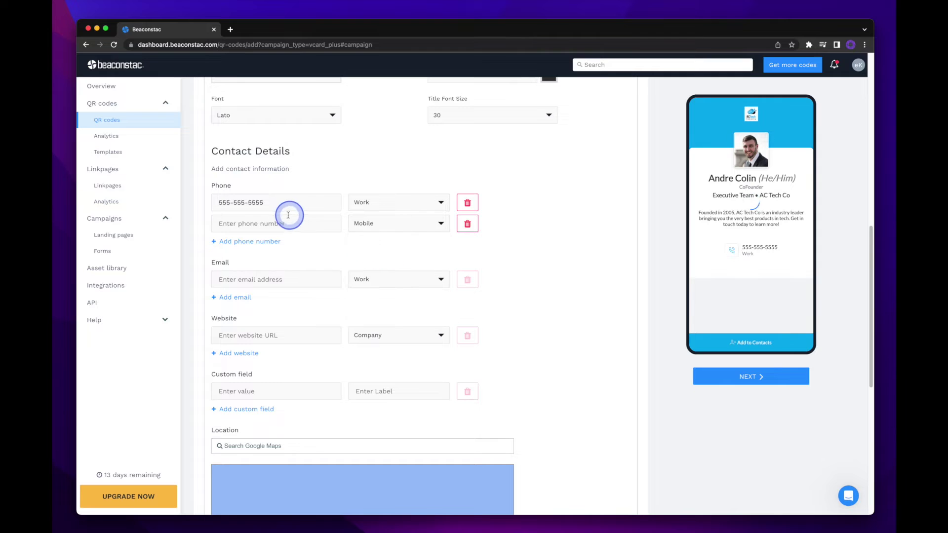
left_click(282, 224)
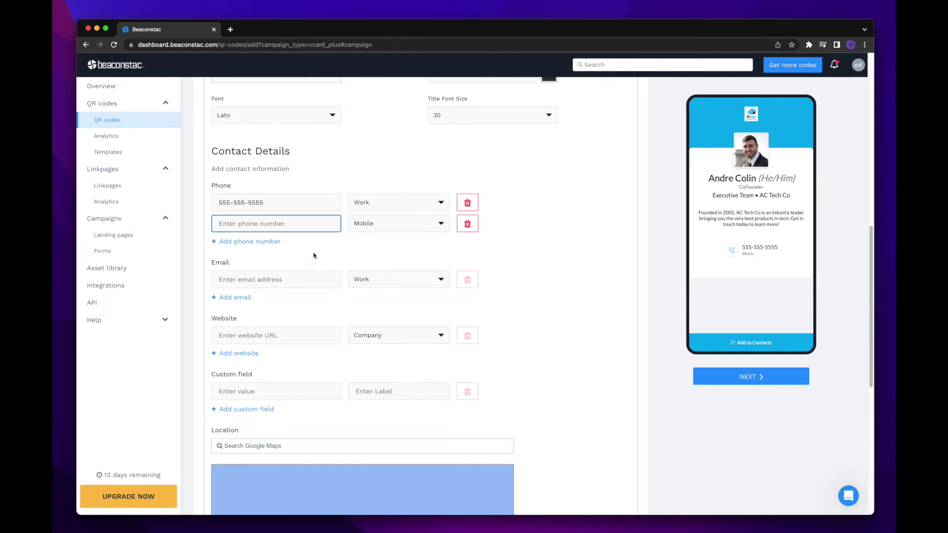
type("555-555-1234")
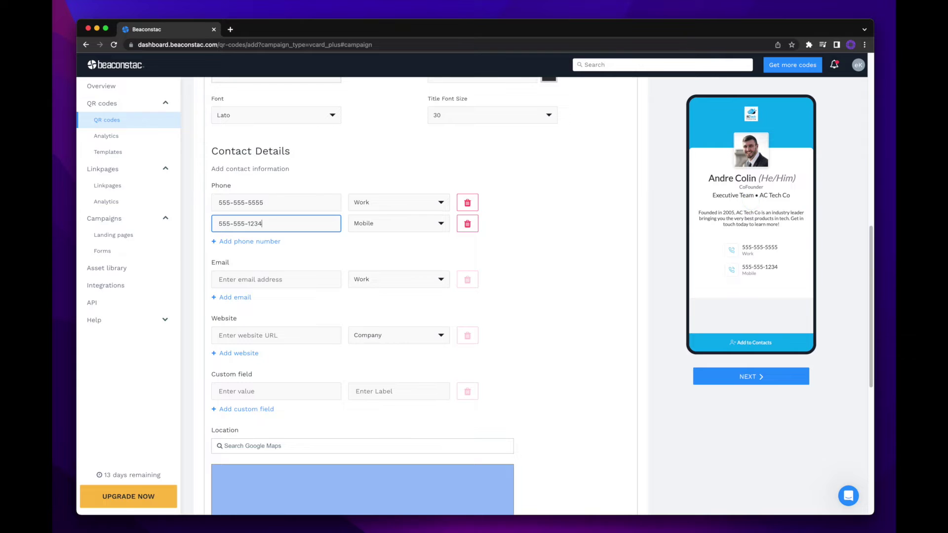
left_click(311, 276)
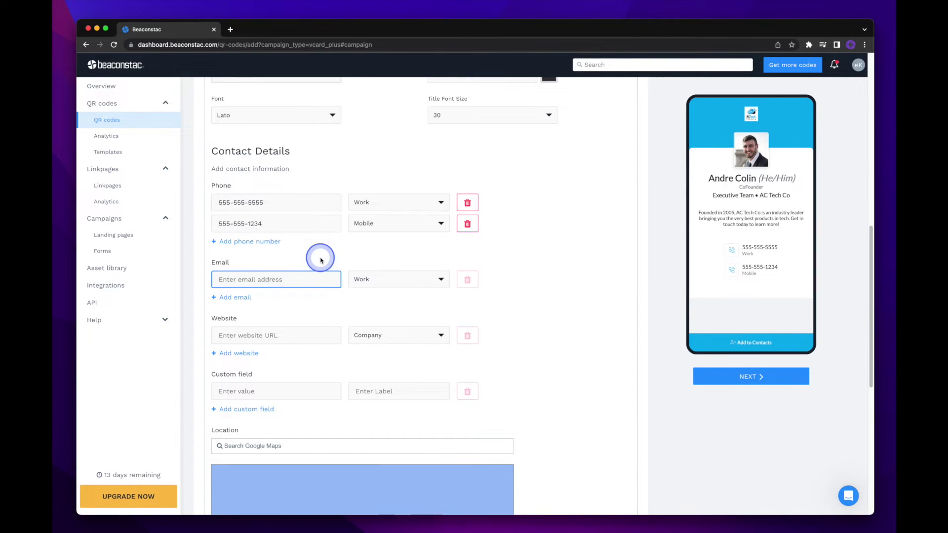
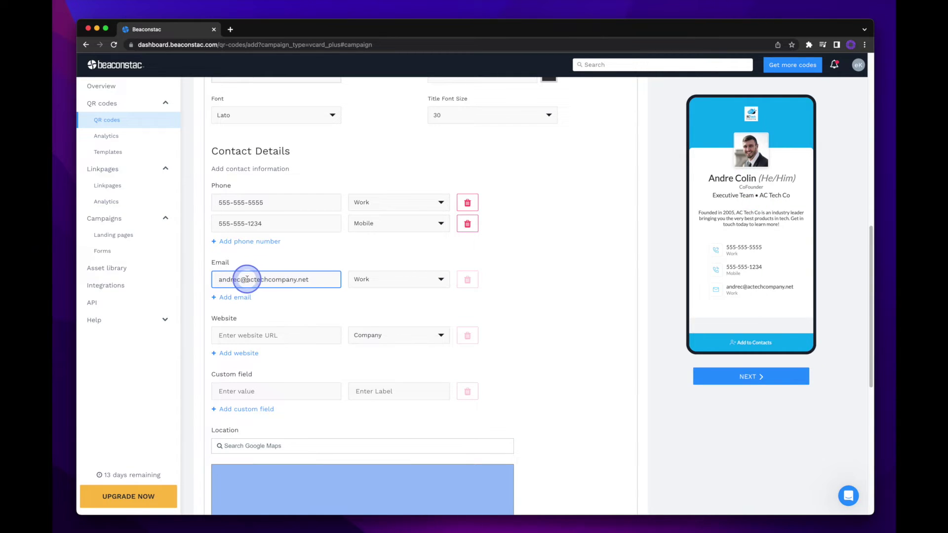
left_click_drag(246, 278, 323, 282)
key("super+c")
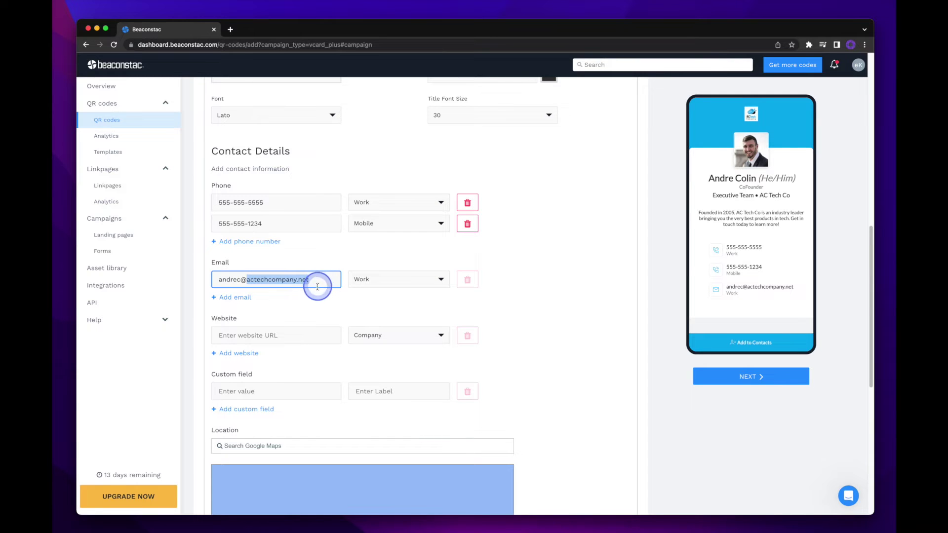
left_click(298, 334)
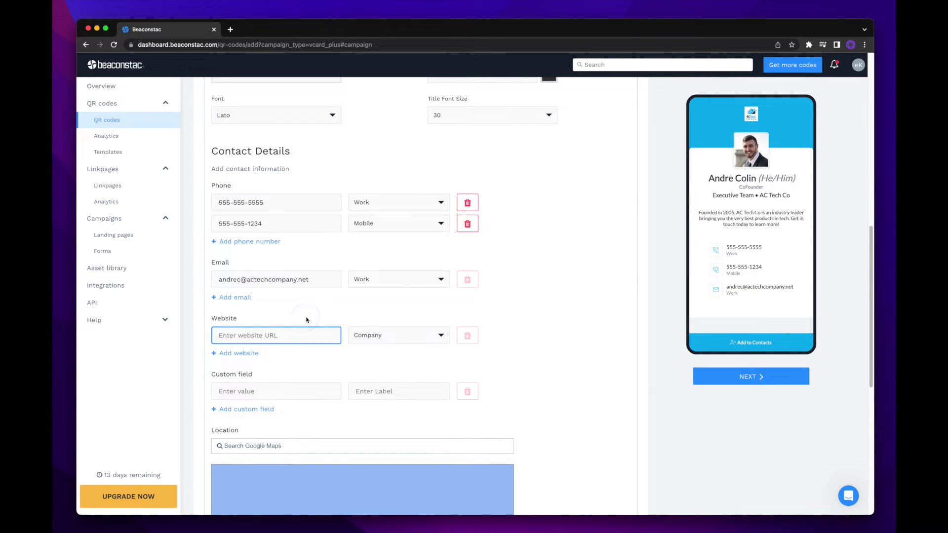
type("www.")
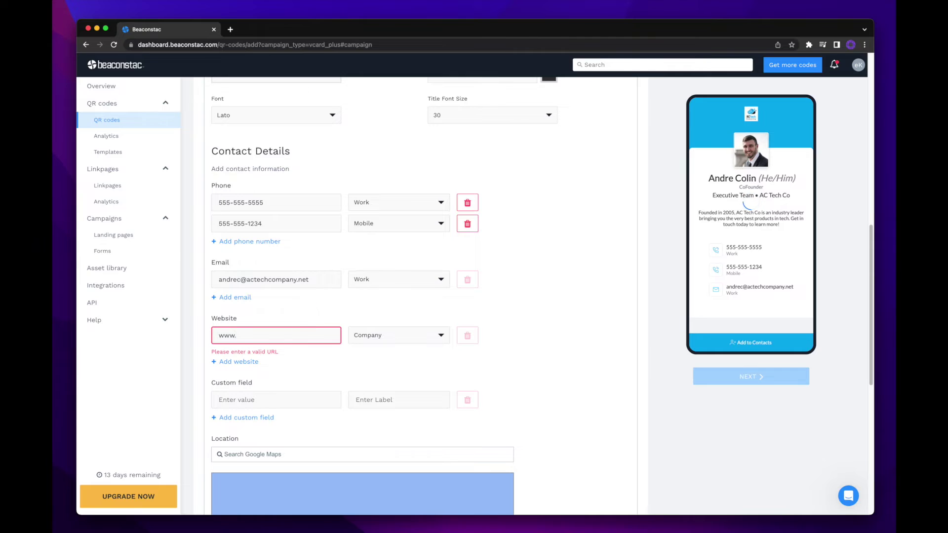
key("super+v")
left_click(305, 317)
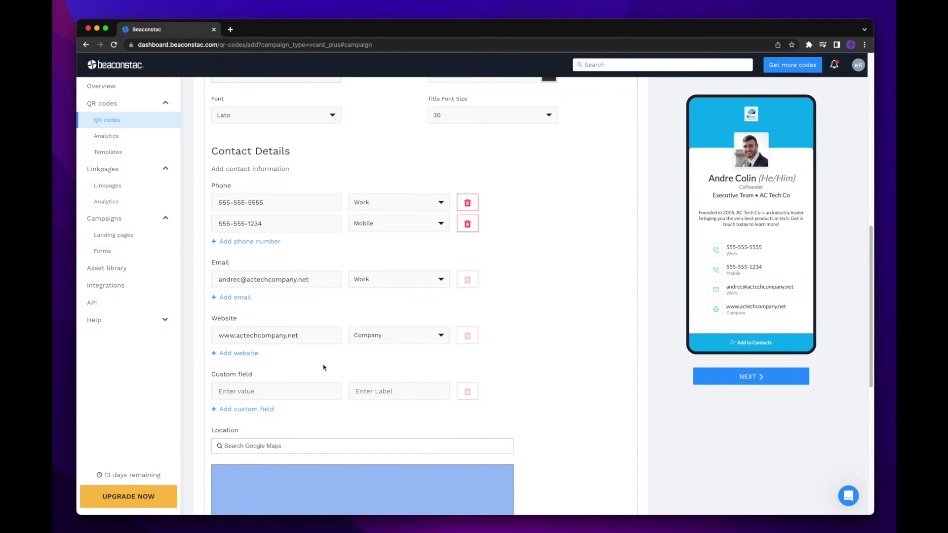
left_click(322, 391)
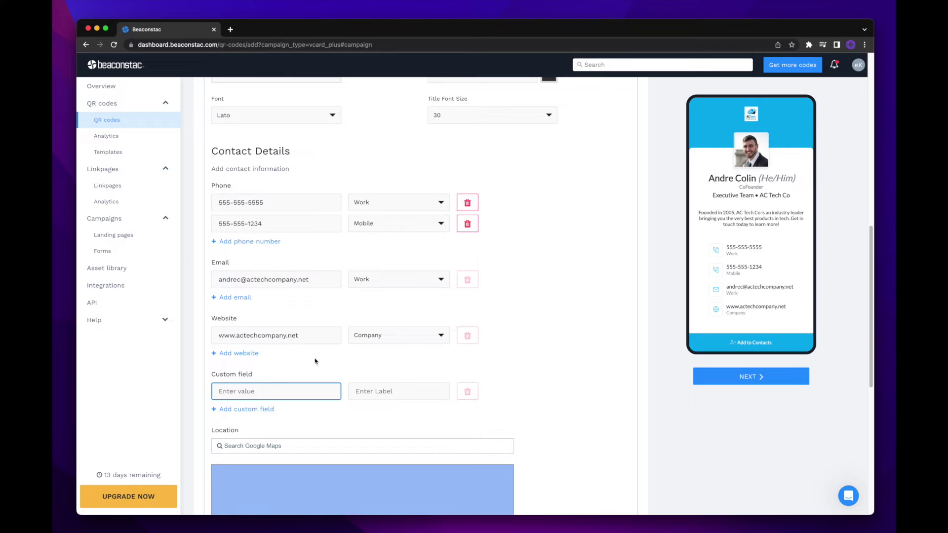
type("Hours")
key("Tab")
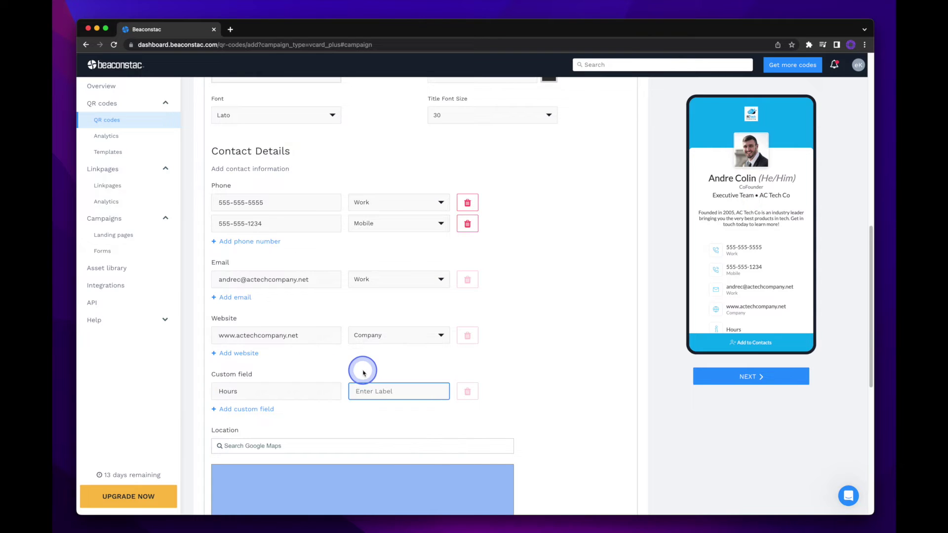
type("9-5pm (M-F)")
scroll(778, 288, "down", 1)
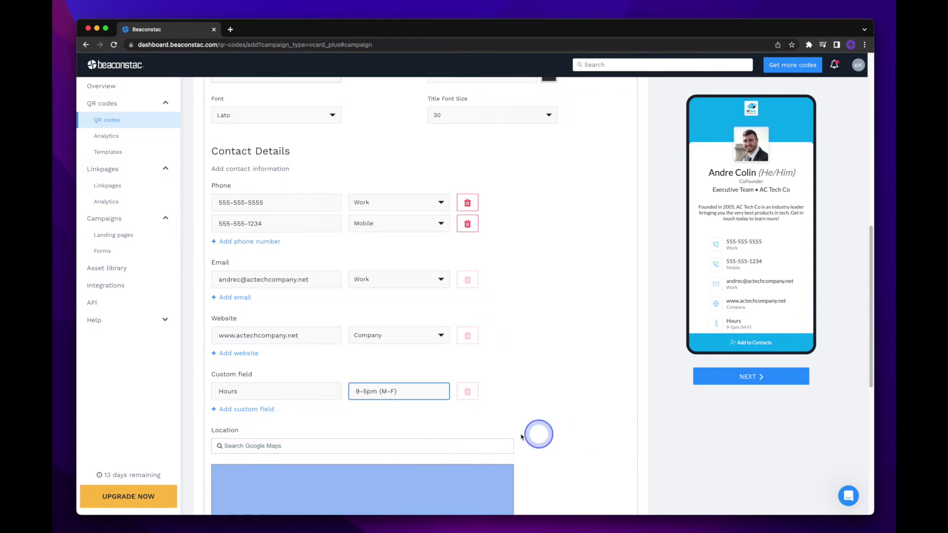
triple_click(421, 393)
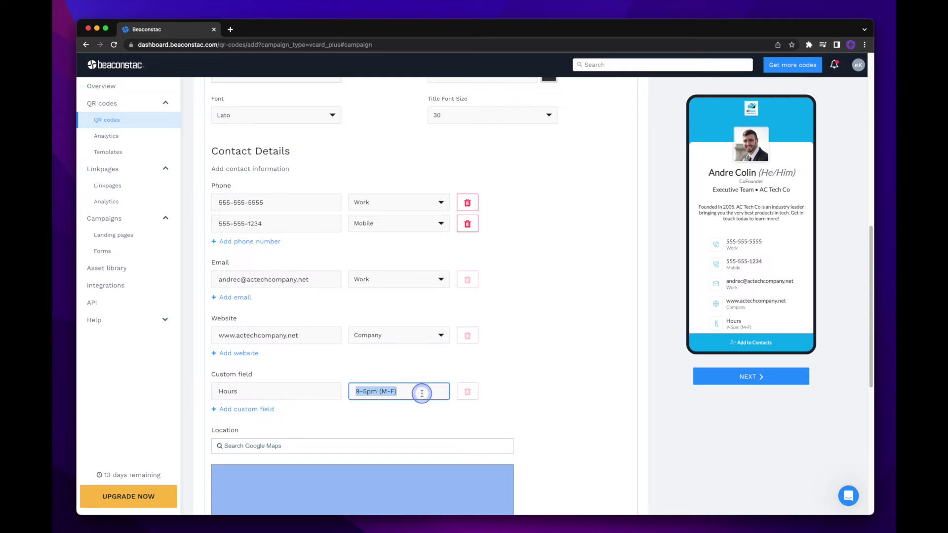
key("BackSpace")
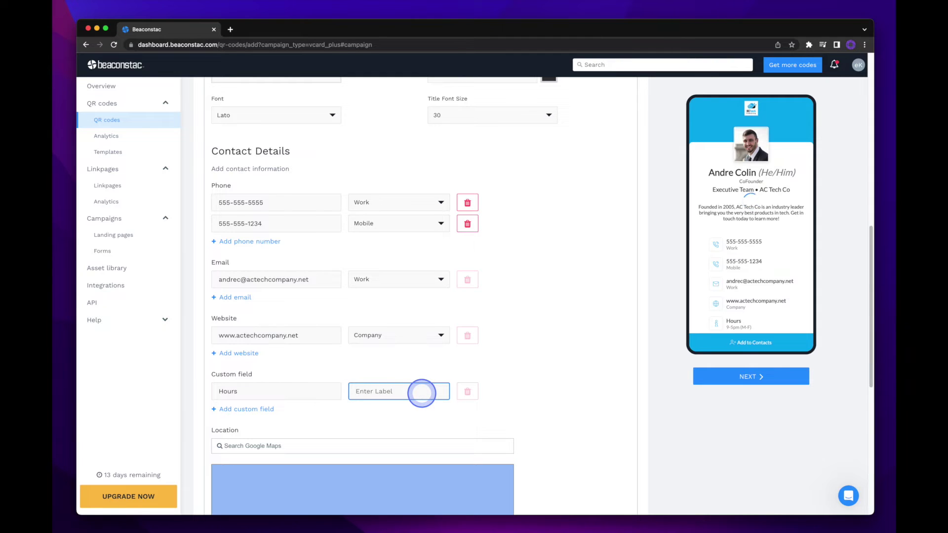
triple_click(299, 390)
key("BackSpace")
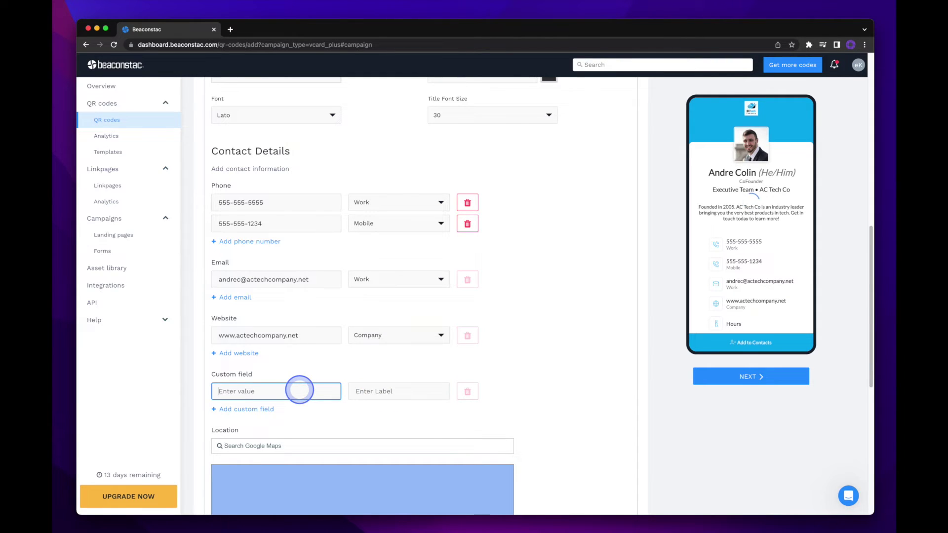
left_click(527, 409)
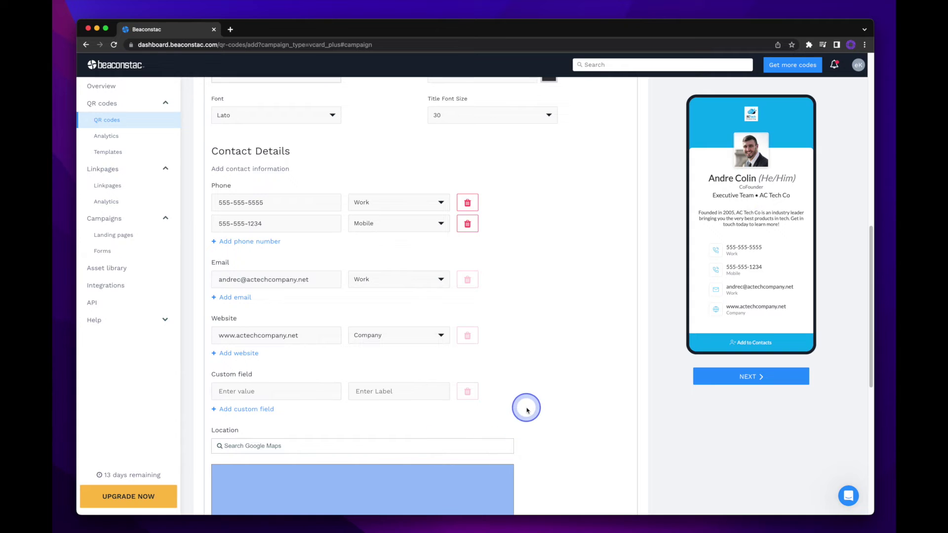
scroll(527, 410, "down", 5)
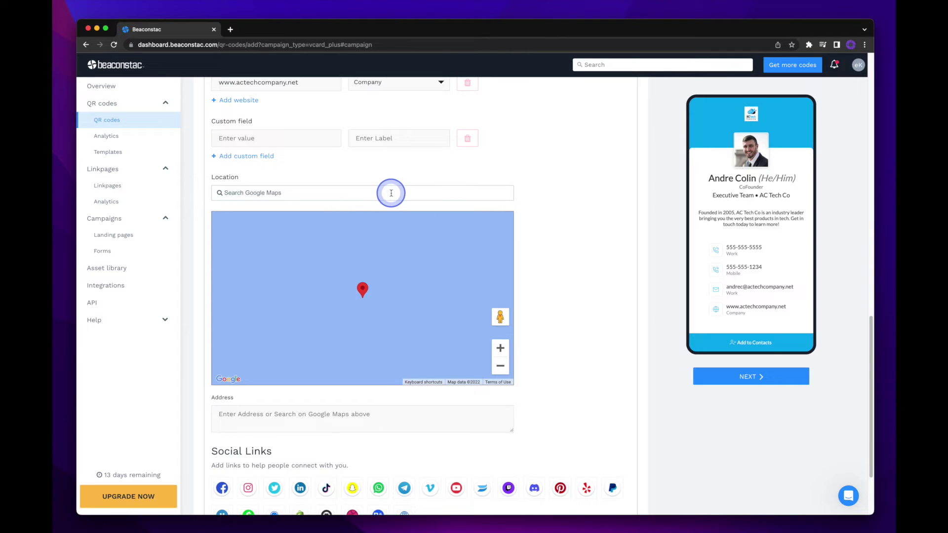
Enter 123 Main Street in the Location address field.
left_click(404, 416)
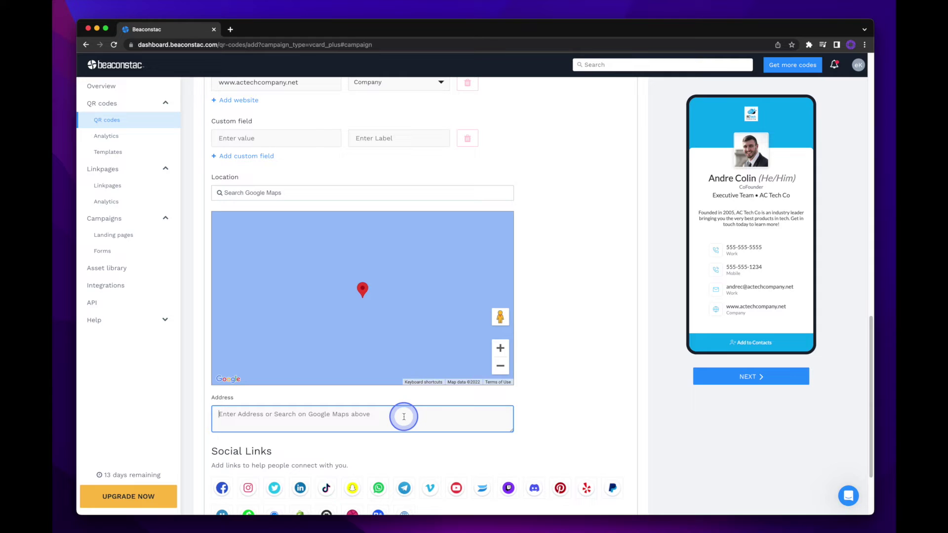
type("123 Main Street")
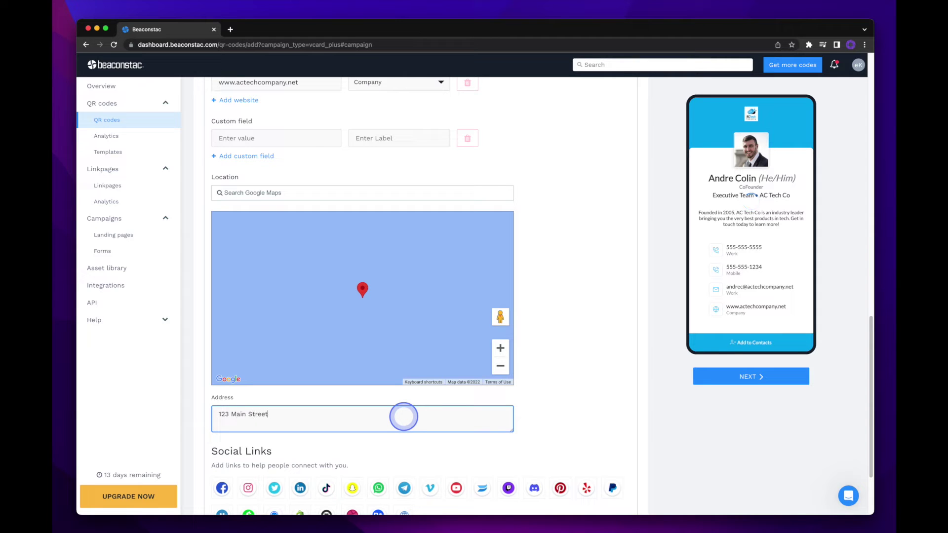
scroll(404, 417, "down", 3)
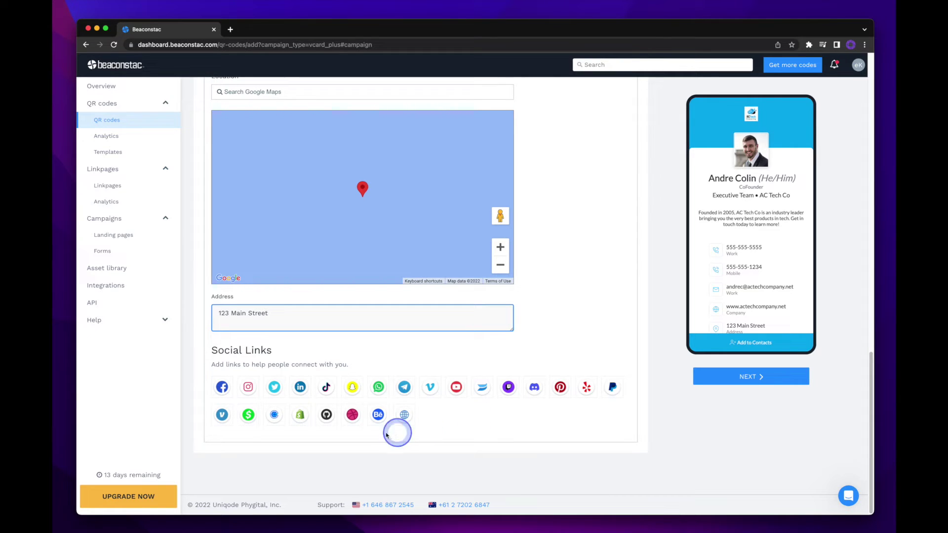
Add a Facebook link to the card and enter the account handle as its username.
left_click(221, 389)
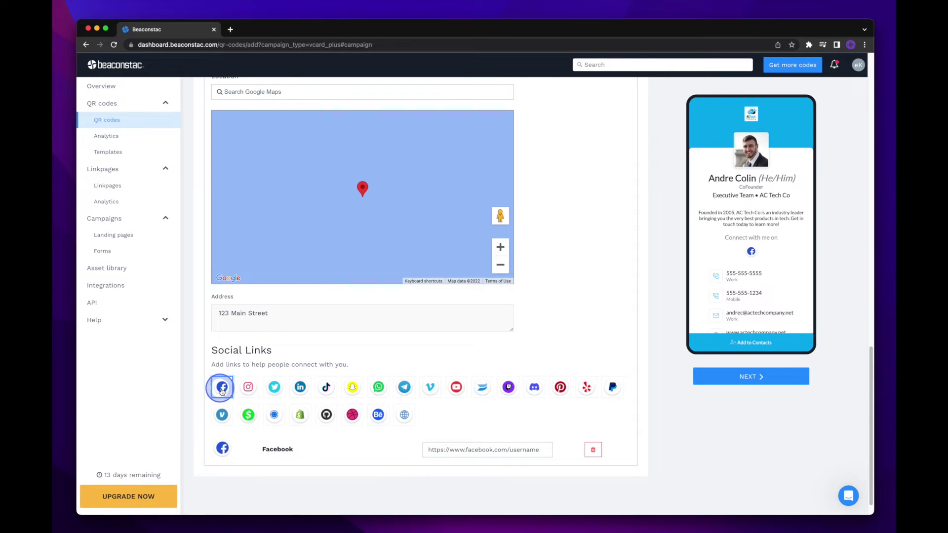
double_click(531, 450)
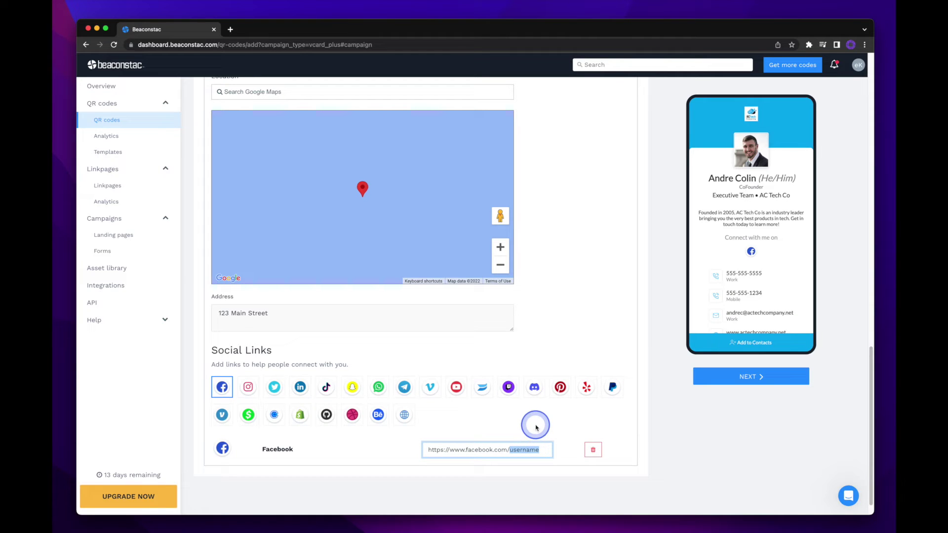
type("and")
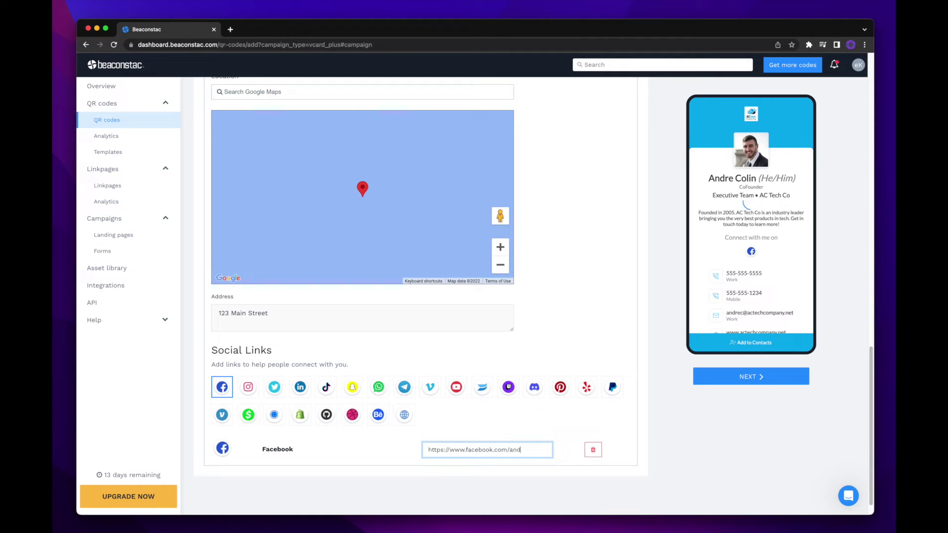
type("rec.actechco")
double_click(499, 449)
key("super+c")
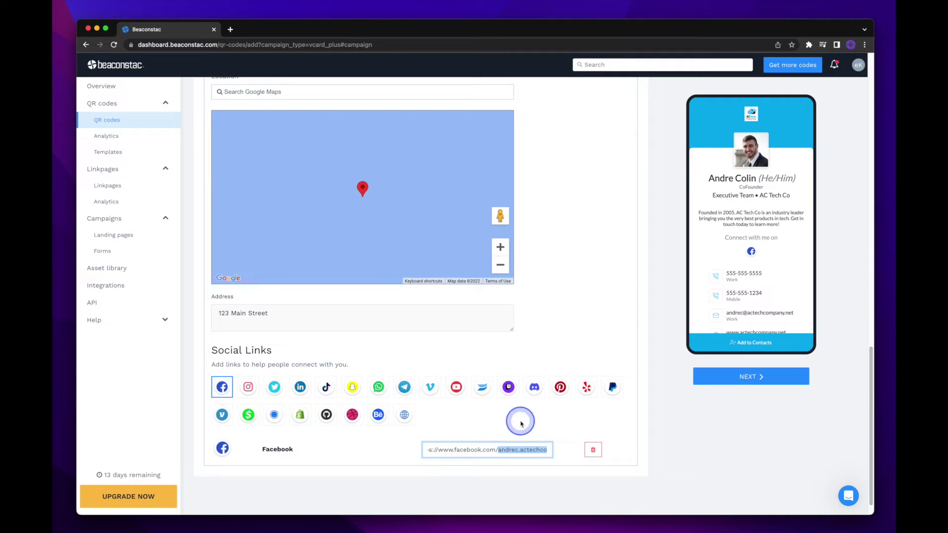
Add Instagram and Twitter links, pasting the same account handle into each.
left_click(248, 388)
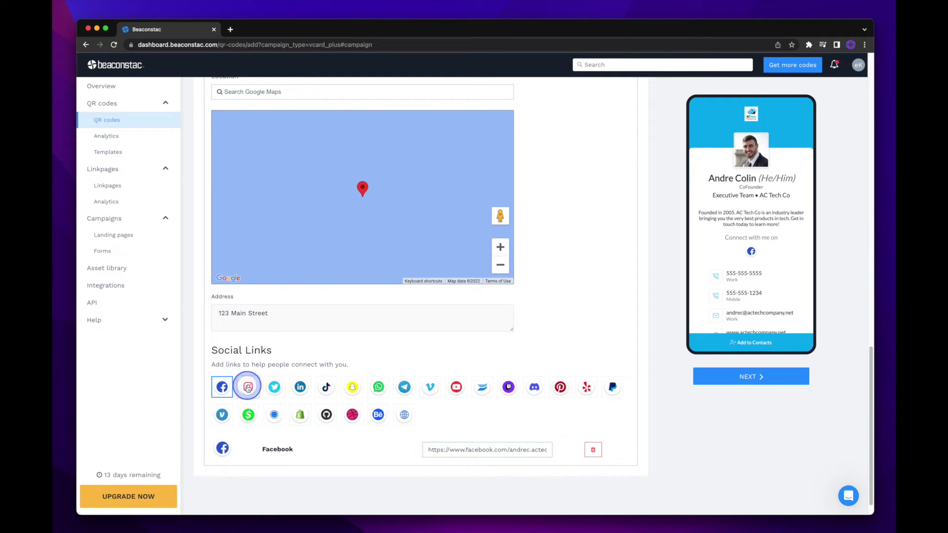
left_click(520, 475)
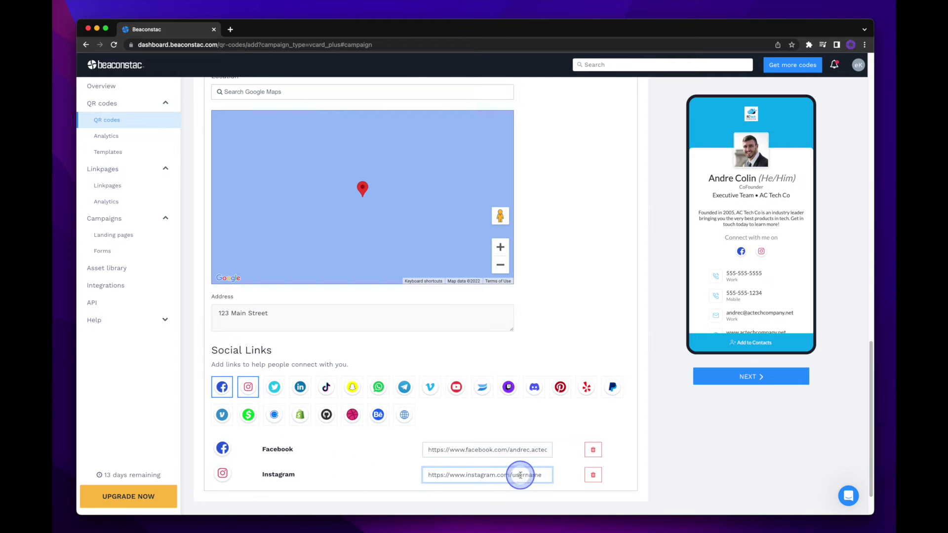
double_click(522, 475)
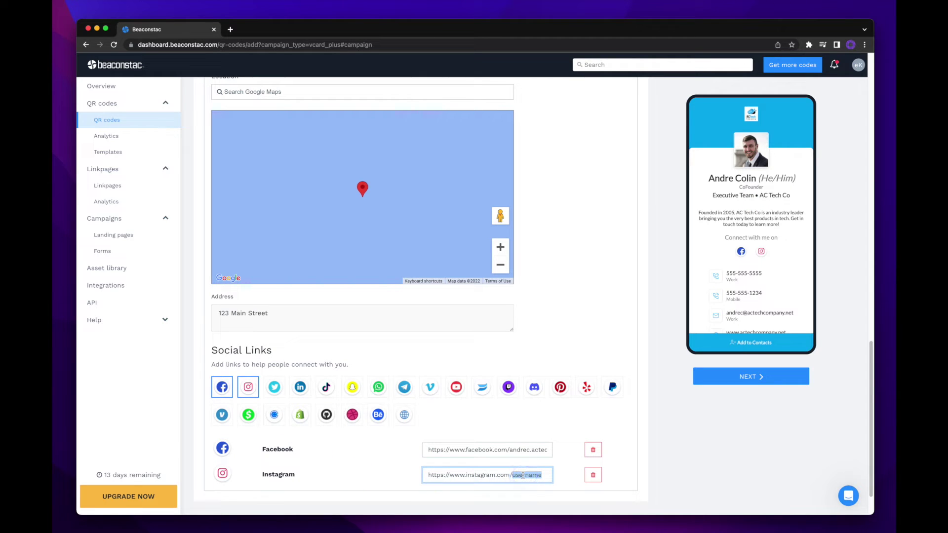
key("super+v")
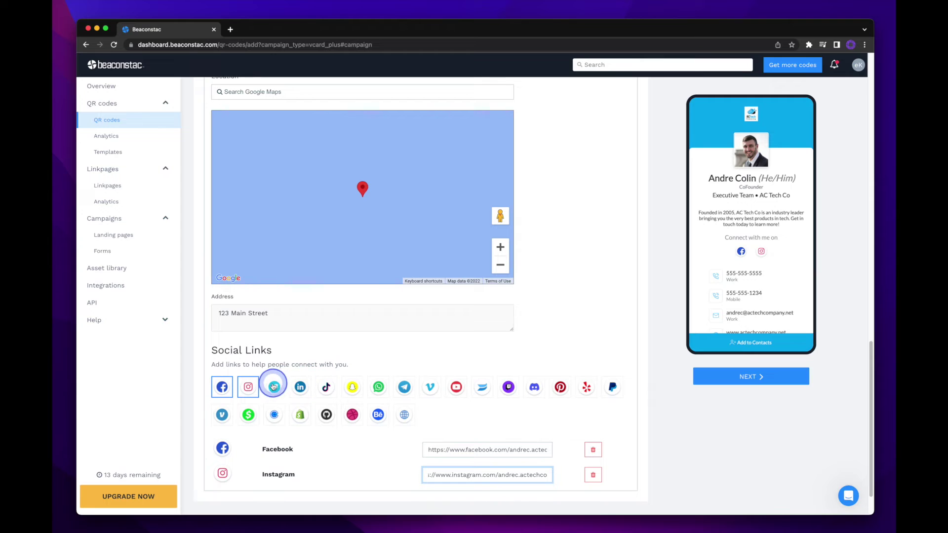
left_click(274, 387)
left_click(493, 498)
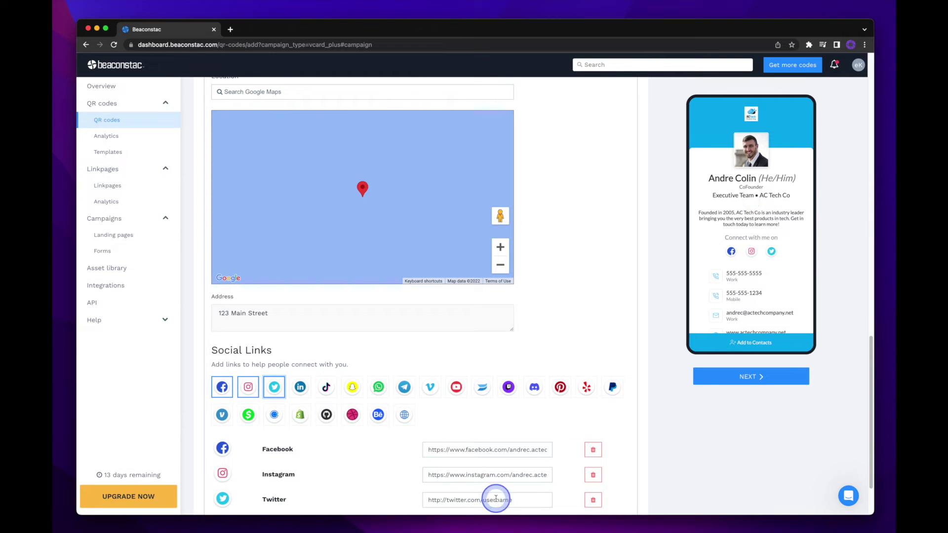
double_click(494, 498)
key("super+v")
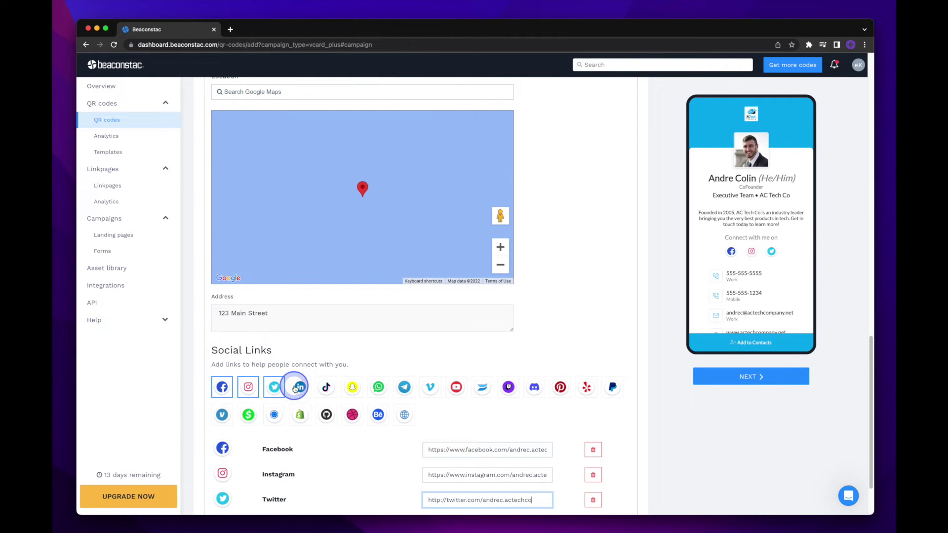
Add a LinkedIn link with the pasted profile handle replacing the username placeholder.
left_click(299, 386)
scroll(396, 417, "down", 2)
left_click(525, 466)
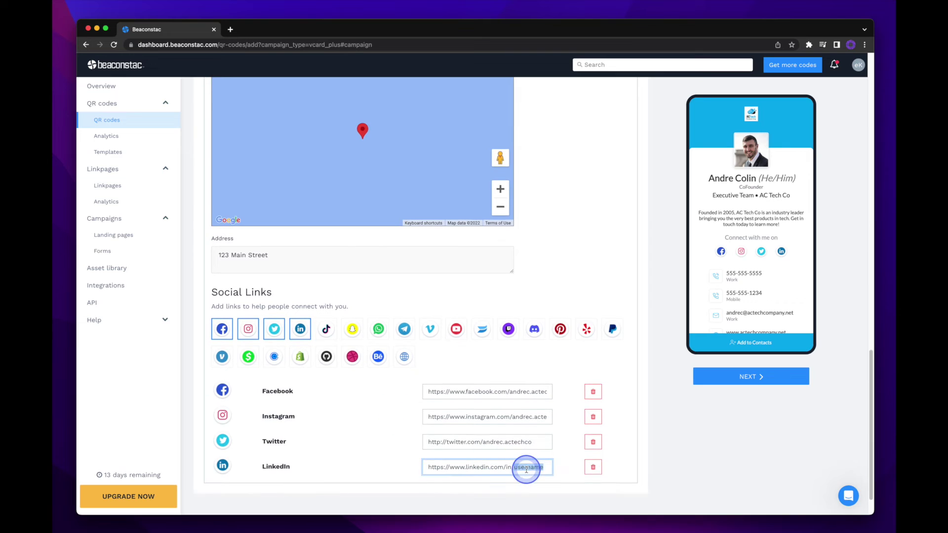
double_click(525, 466)
key("super+v")
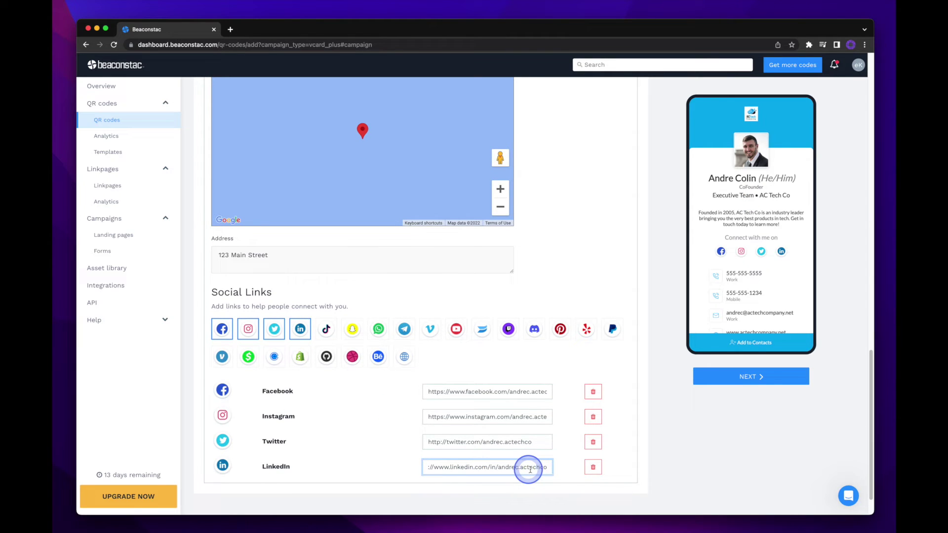
left_click(629, 471)
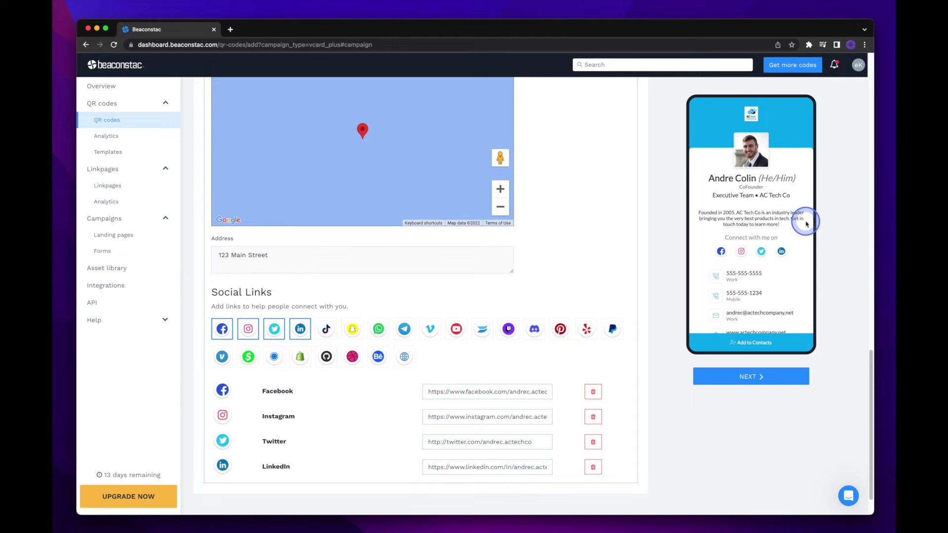
scroll(807, 224, "down", 1)
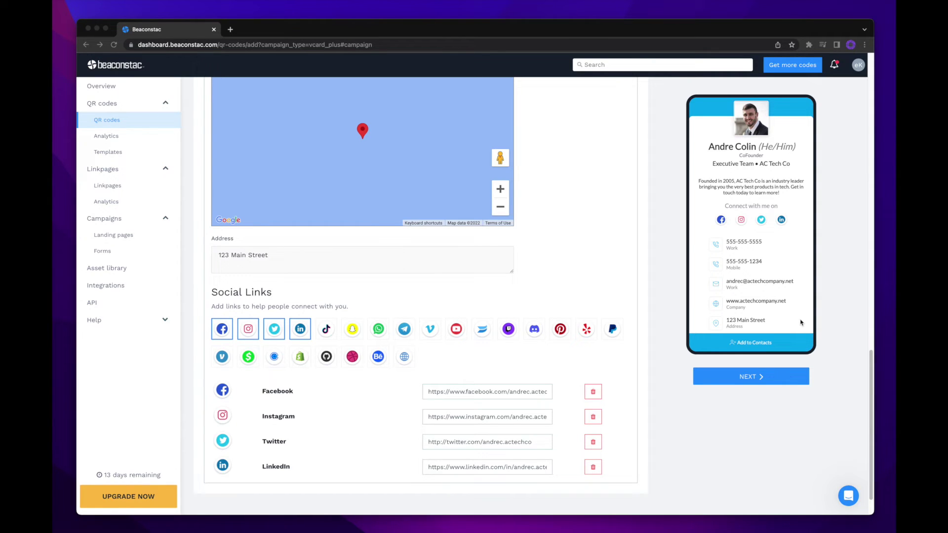
left_click(798, 363)
left_click(799, 378)
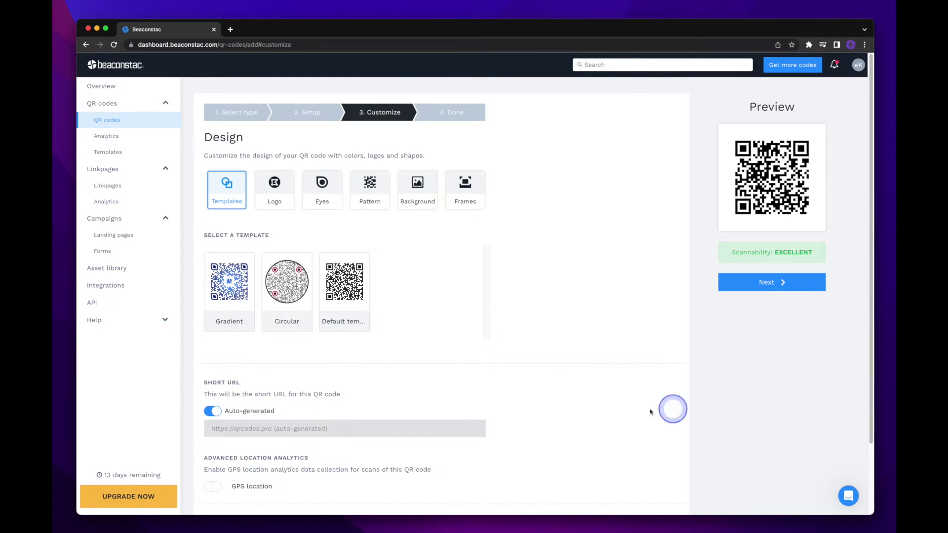
Apply the Gradient template, try the Gmail and Instagram logos, then remove the centre logo.
left_click(241, 294)
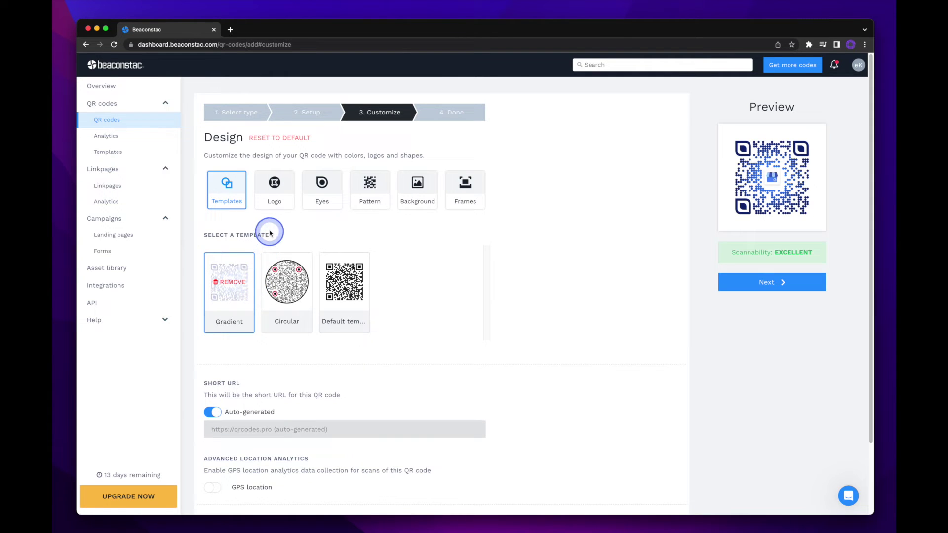
left_click(274, 205)
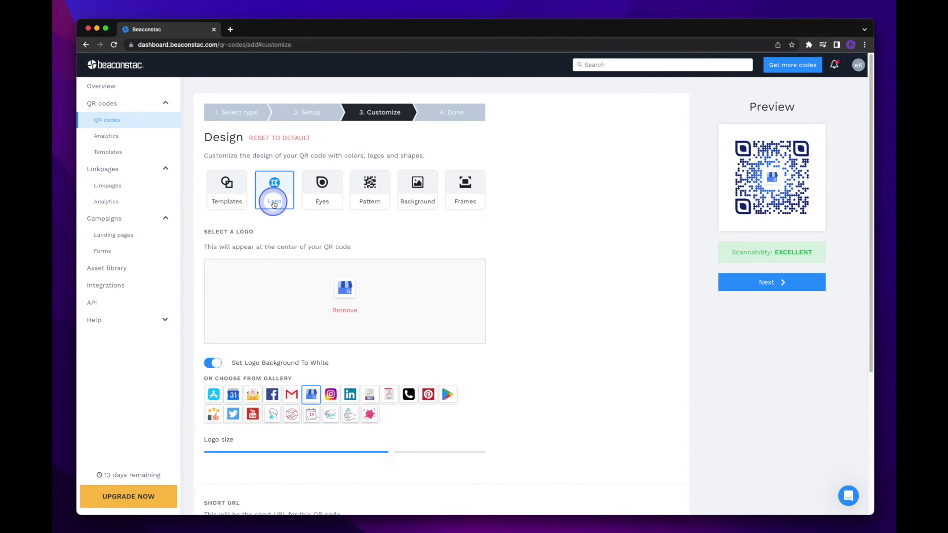
left_click(292, 396)
left_click(329, 396)
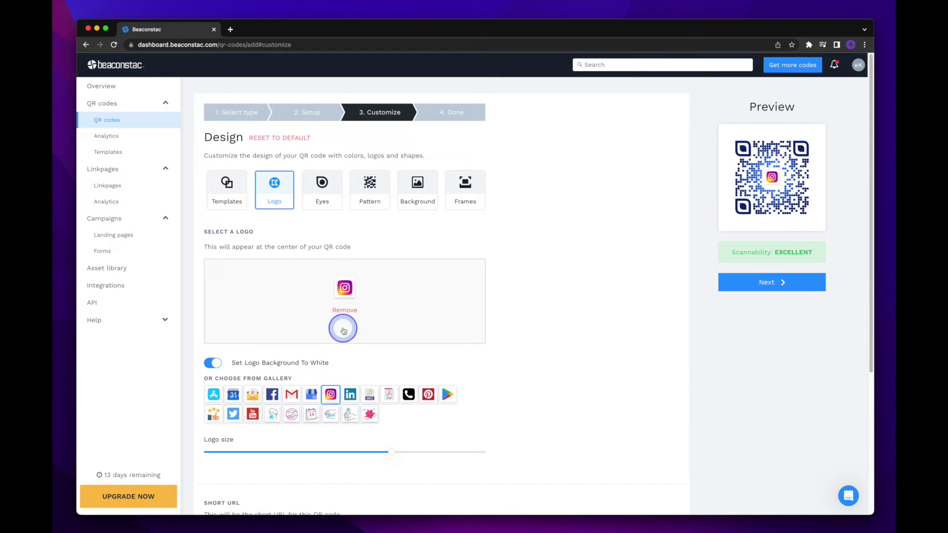
left_click(343, 311)
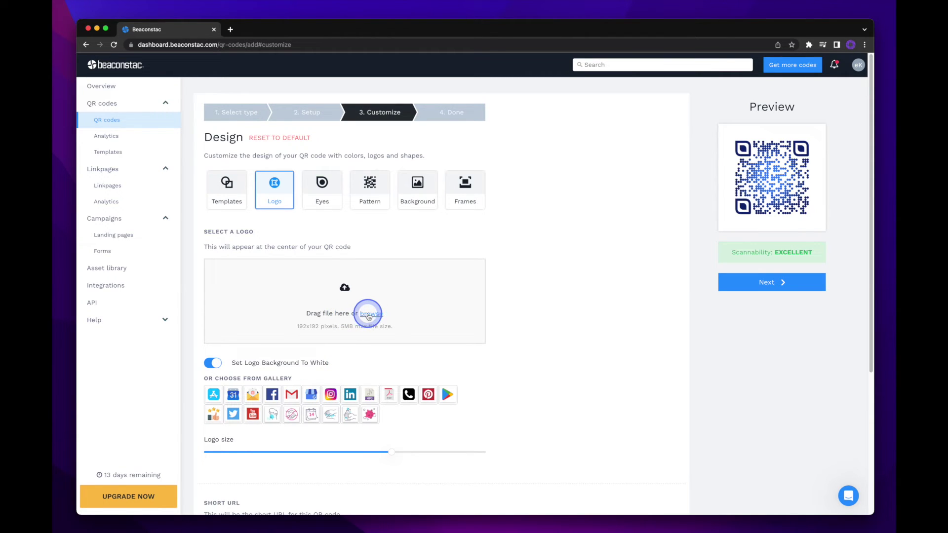
Upload the cloud logo image, adjust the crop box around it and crop it.
left_click(369, 314)
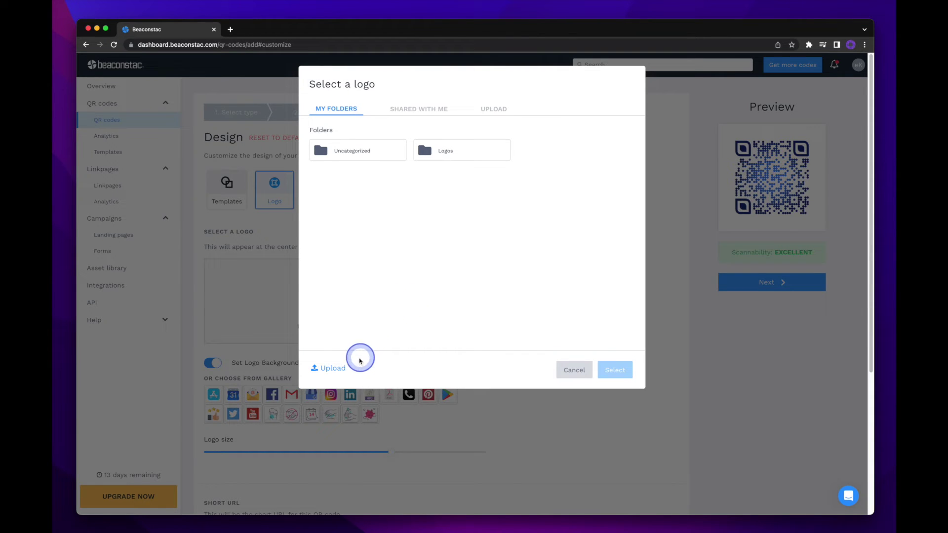
left_click(330, 369)
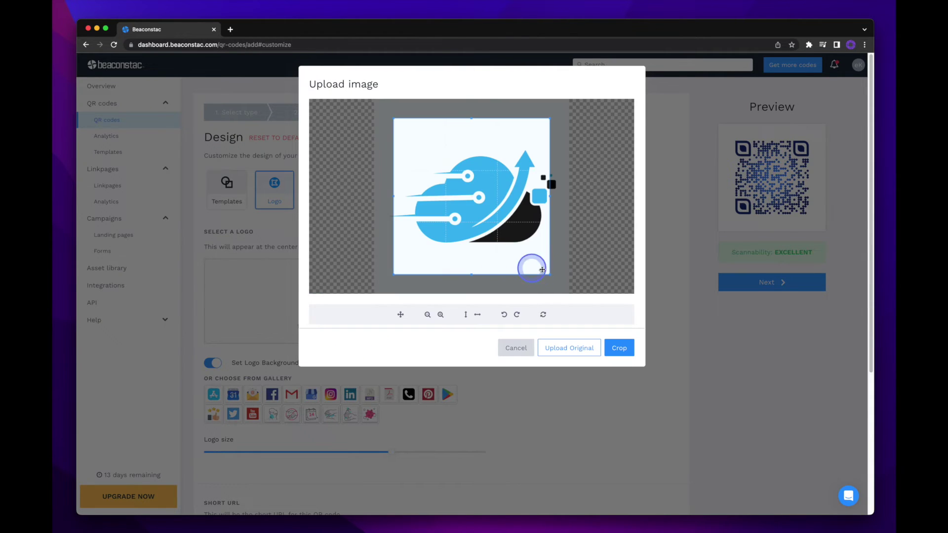
left_click_drag(549, 274, 564, 271)
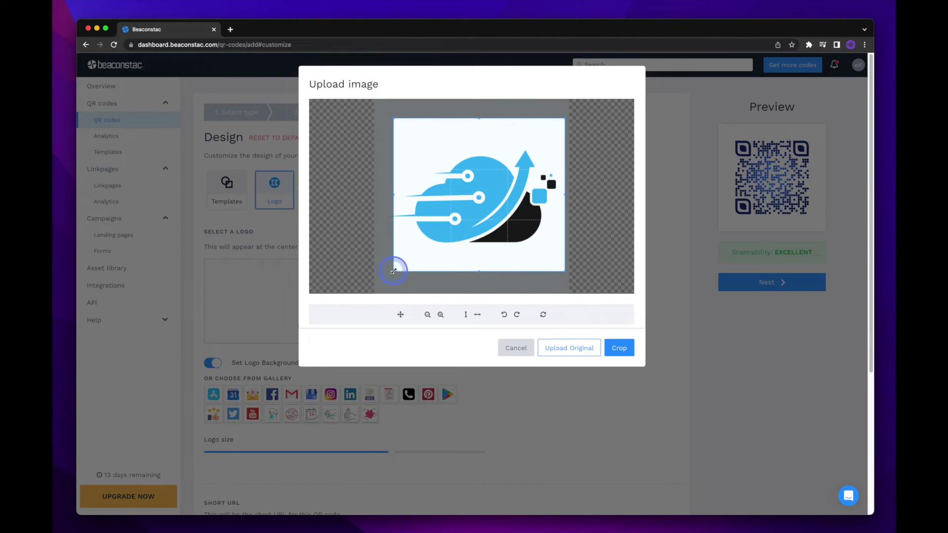
left_click_drag(394, 271, 380, 287)
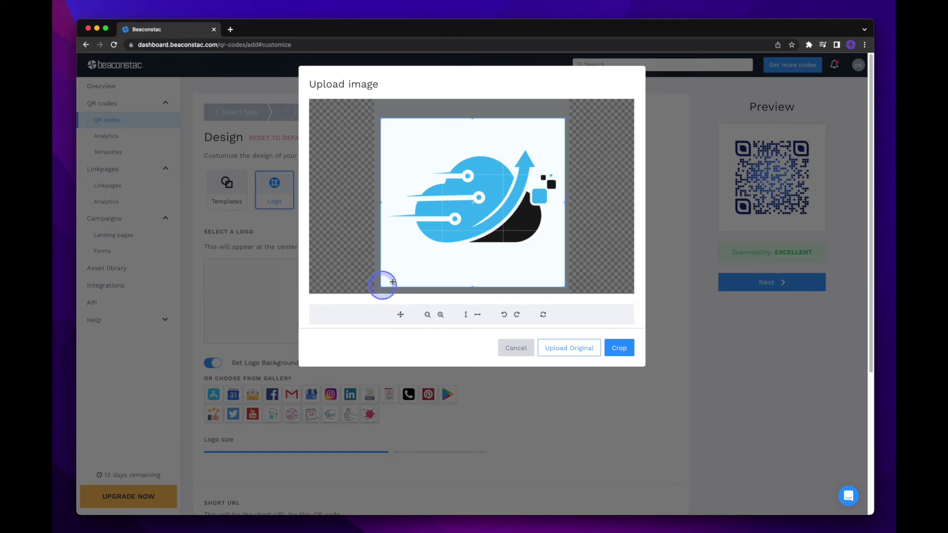
left_click_drag(448, 260, 451, 254)
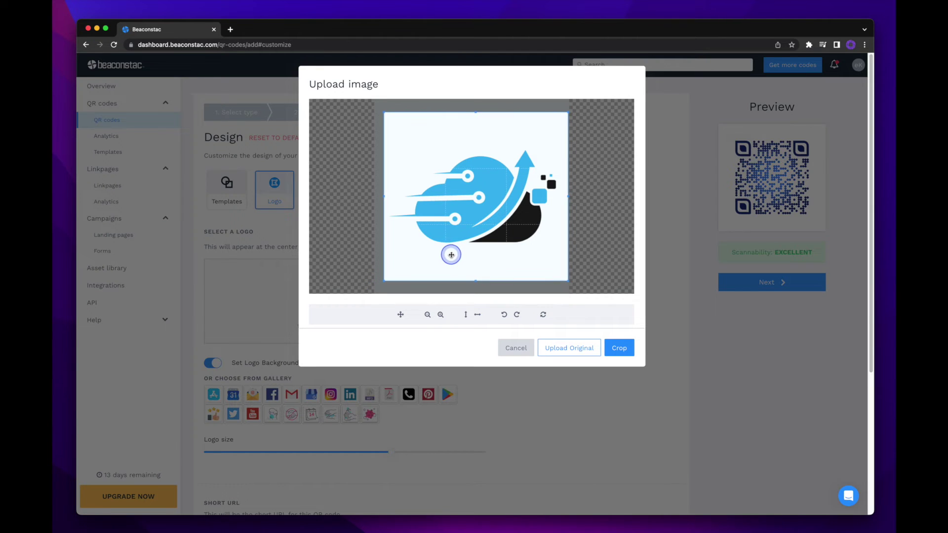
left_click(623, 352)
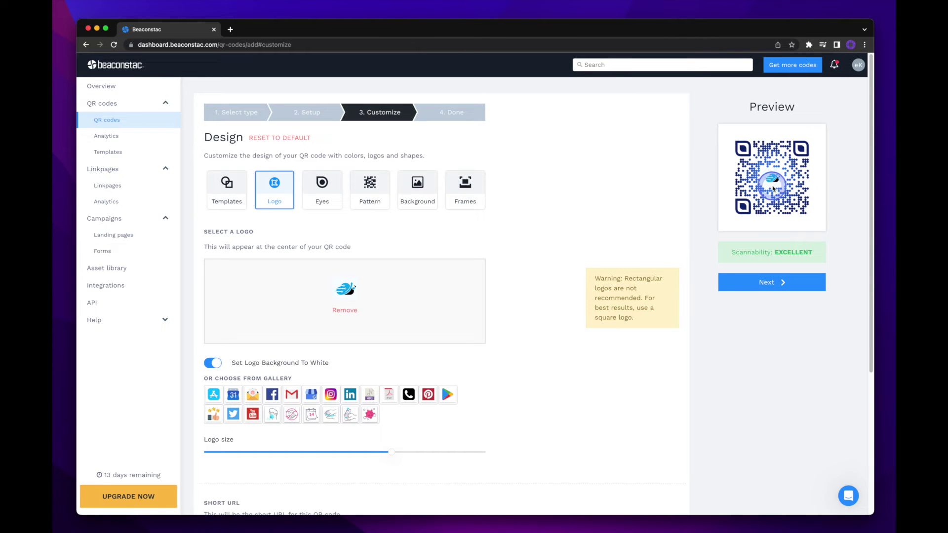
Make the QR code eye-balls circular and colour them cyan #00AFEF.
left_click(321, 200)
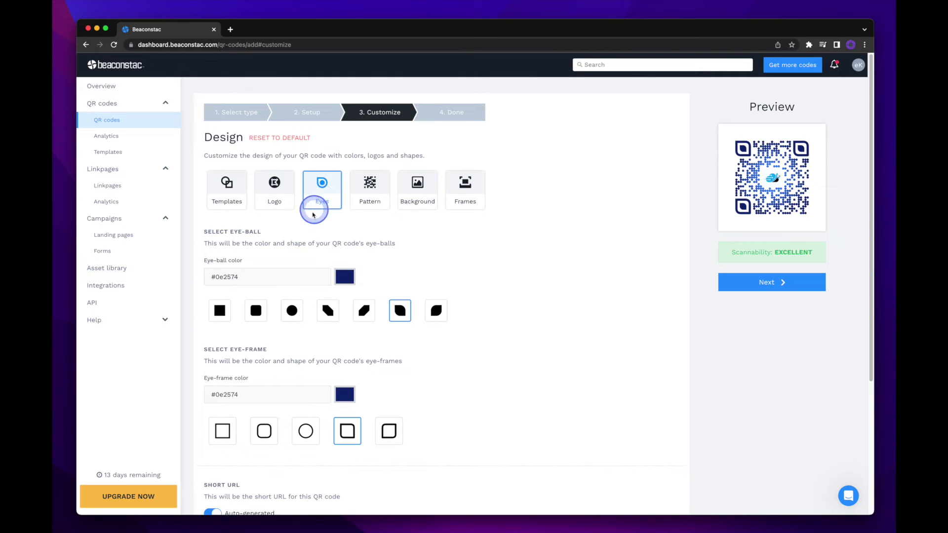
left_click(258, 314)
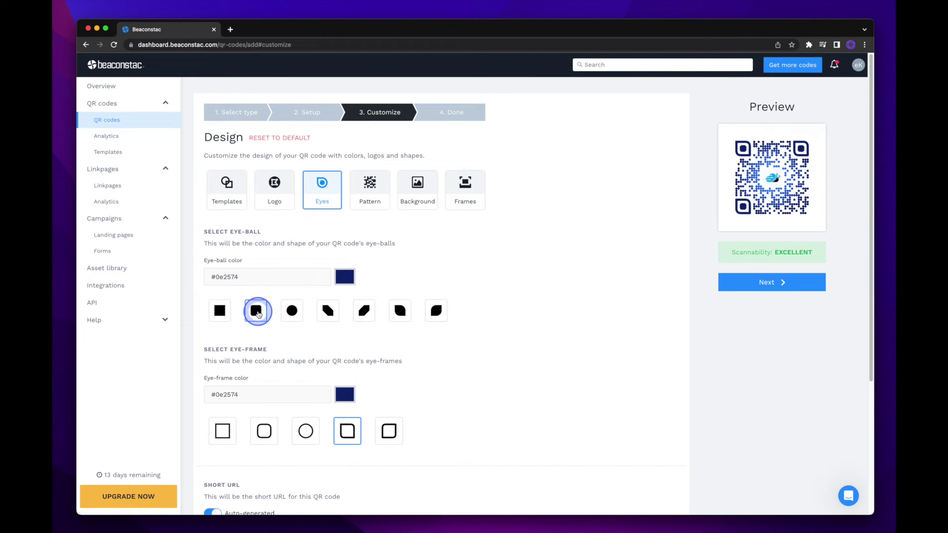
left_click(292, 312)
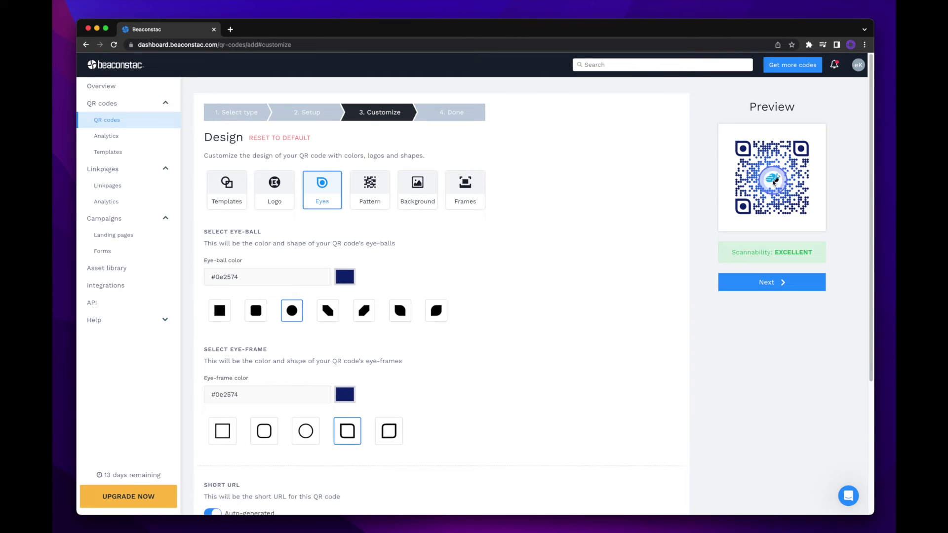
double_click(290, 277)
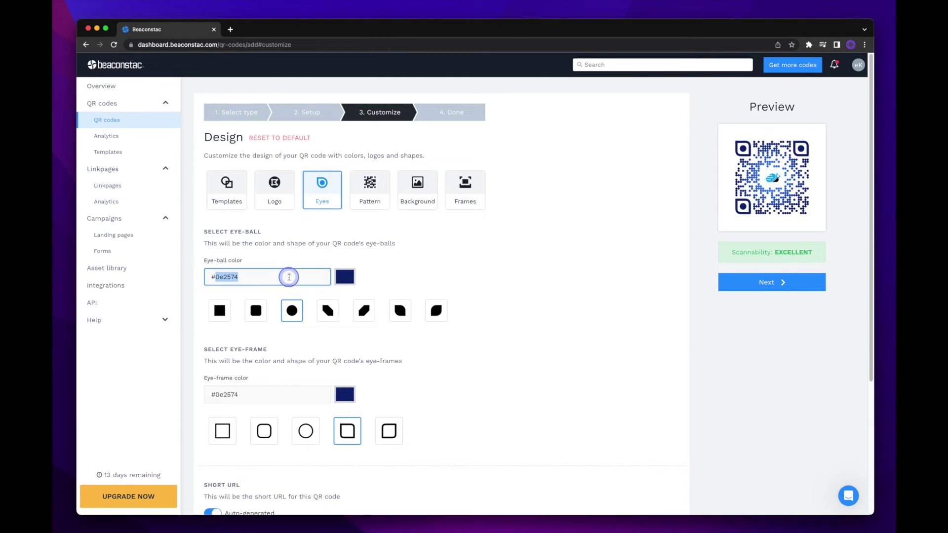
type("00AFEF")
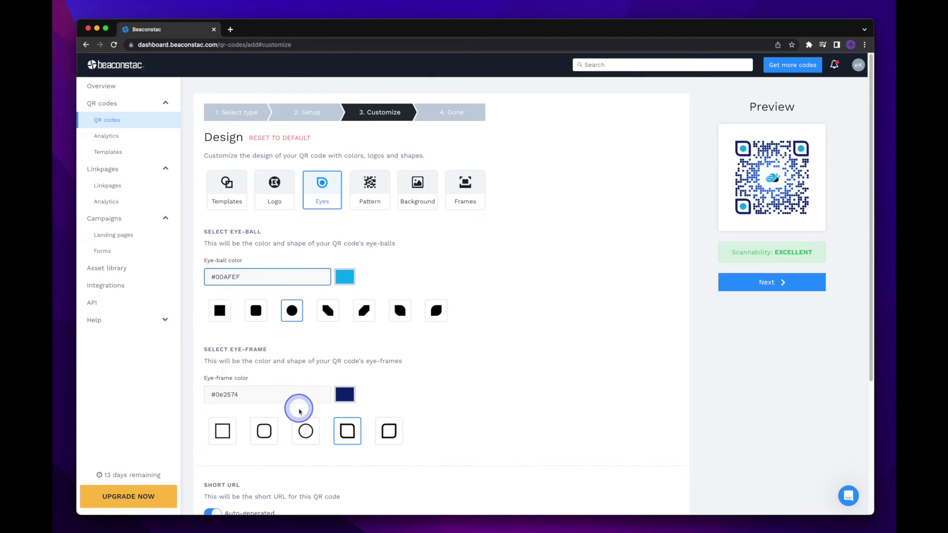
Give the eye-frames a rounded square shape and a darker teal #139d95 colour.
left_click(307, 433)
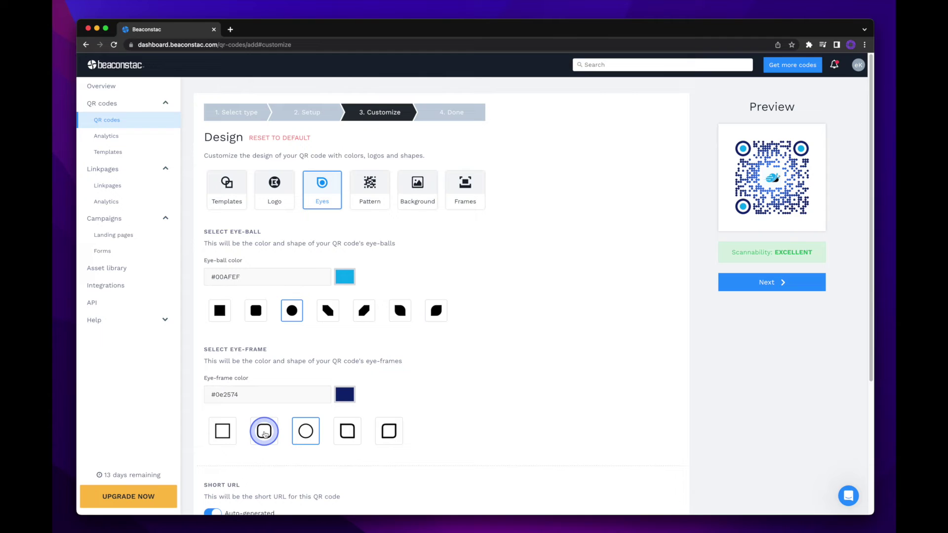
left_click(264, 433)
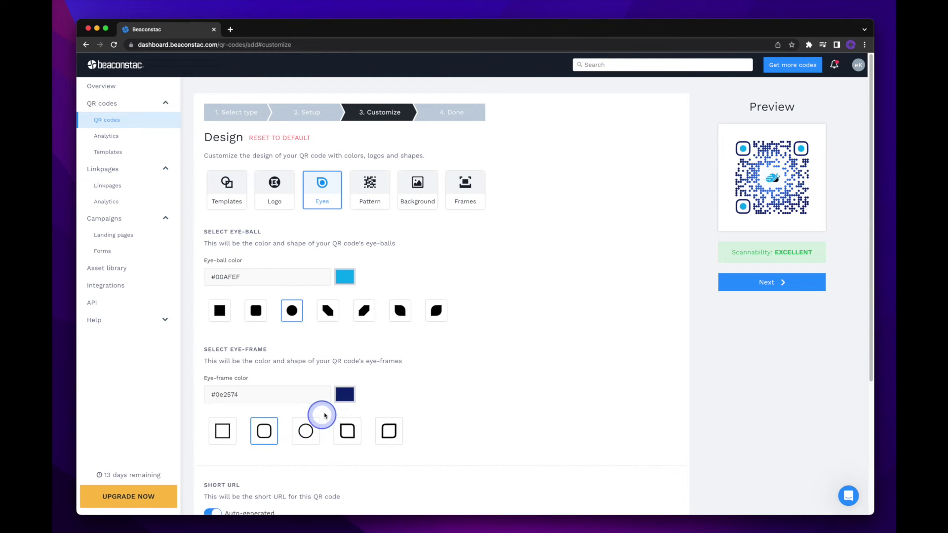
left_click(345, 395)
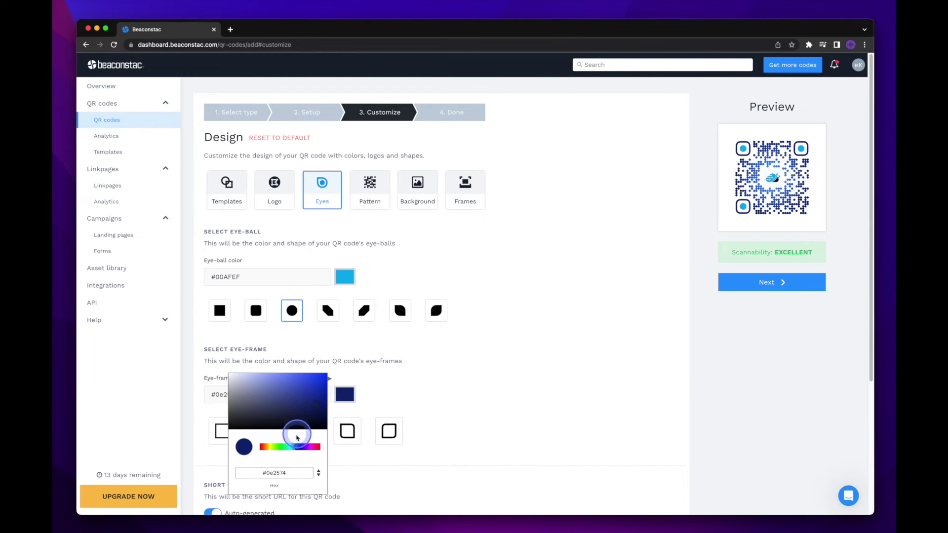
left_click(289, 447)
left_click(314, 378)
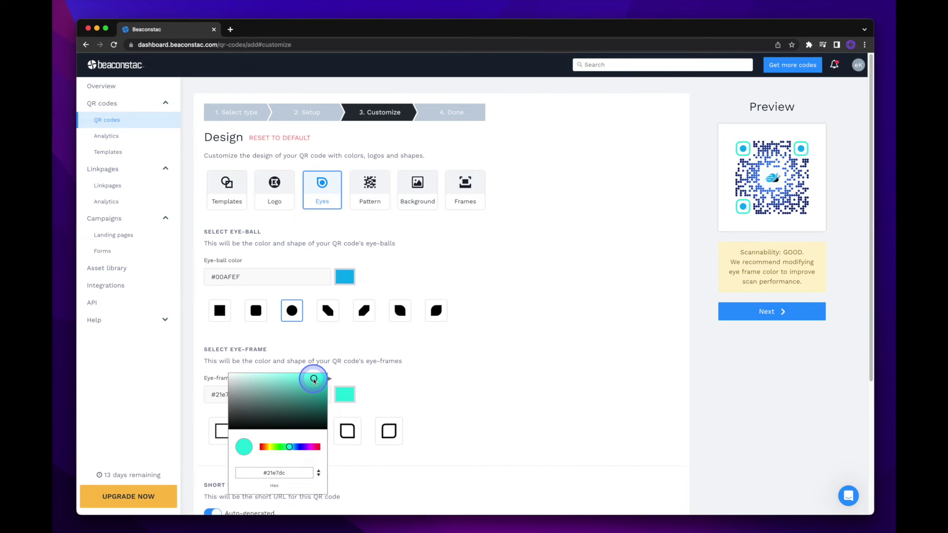
left_click(450, 366)
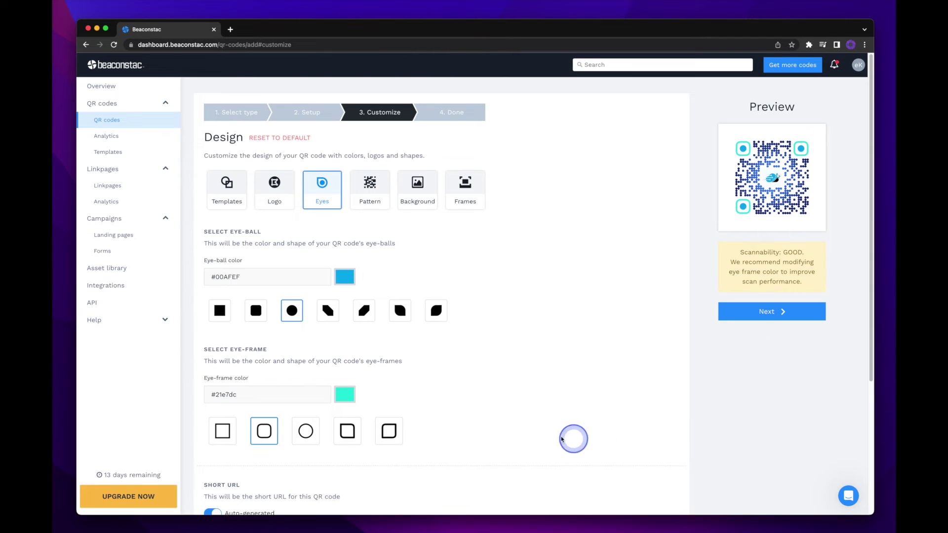
left_click(345, 396)
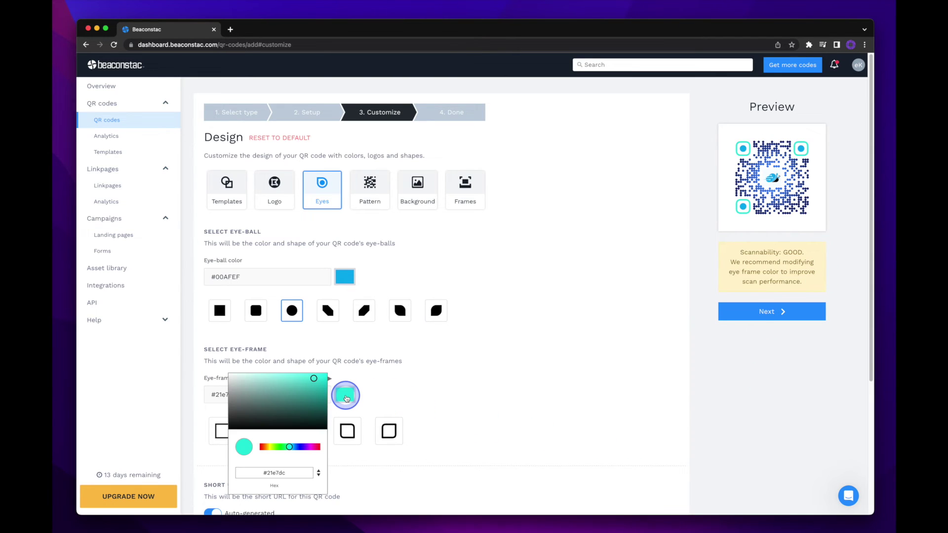
left_click(316, 397)
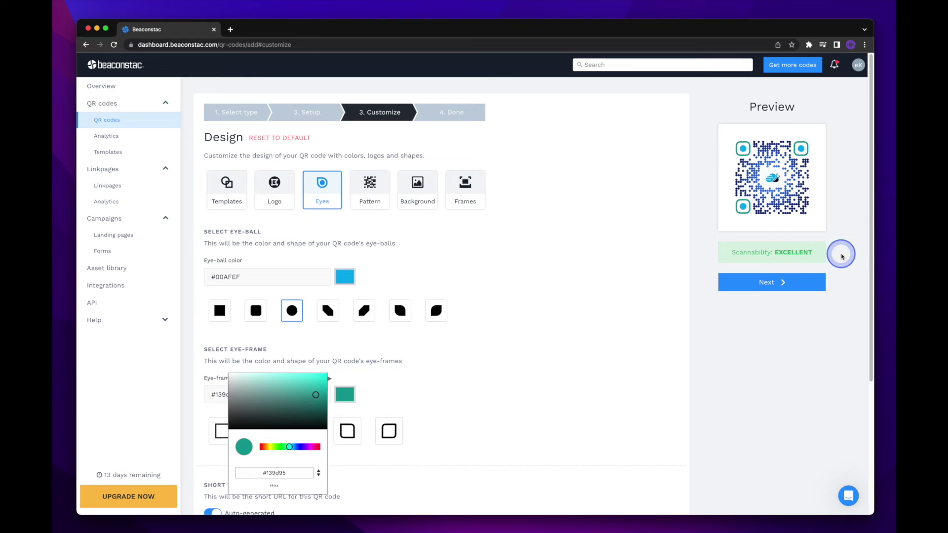
left_click(842, 256)
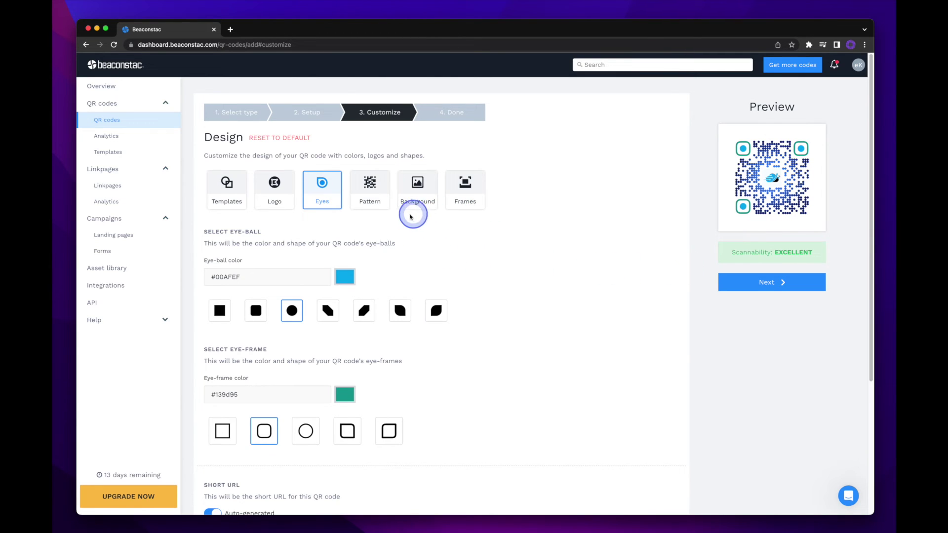
Keep the first square data pattern and switch its fill to a gradient.
left_click(373, 200)
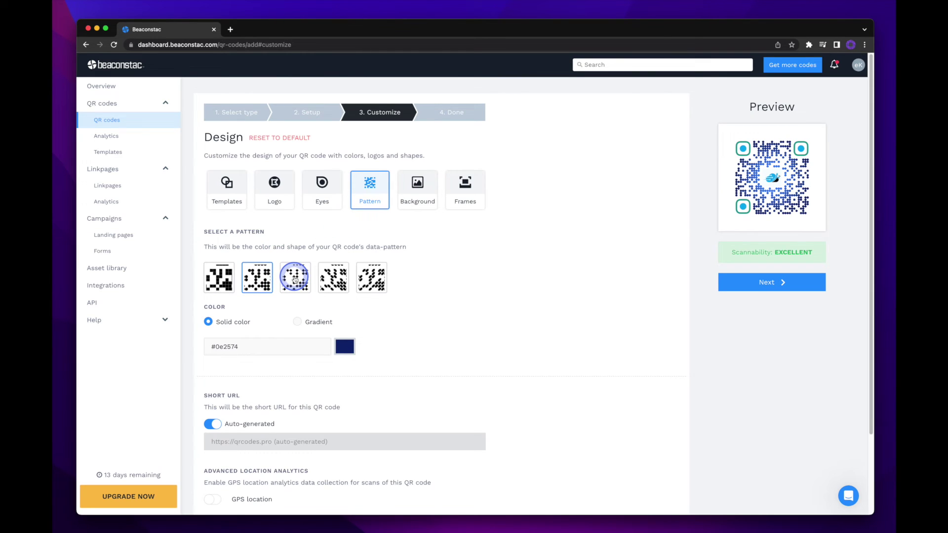
left_click(294, 279)
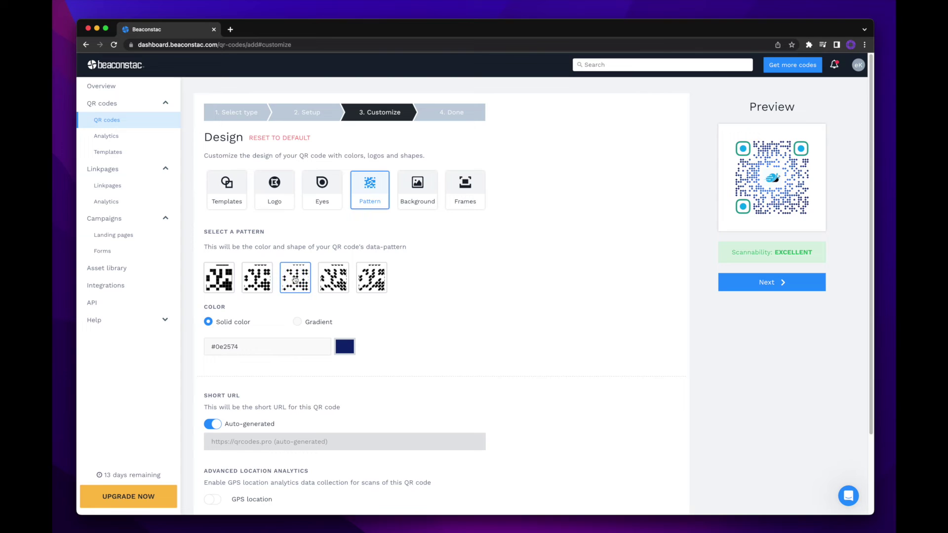
left_click(220, 280)
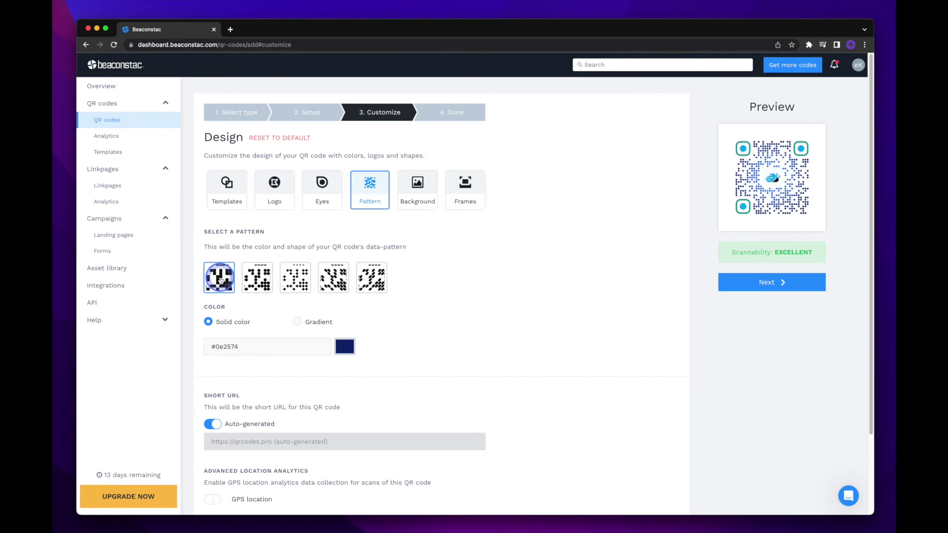
left_click(297, 322)
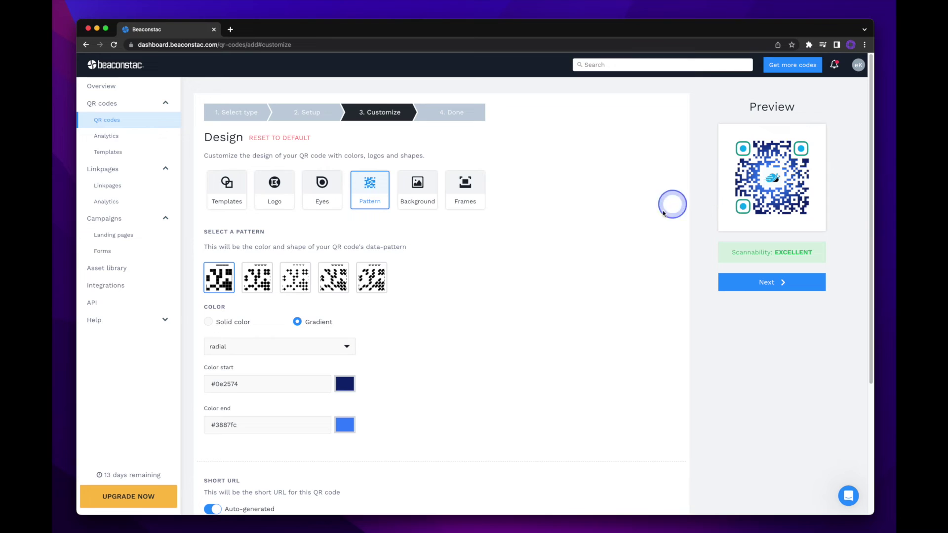
Try Transparent and Image backgrounds, then keep the plain white #ffffff colour background.
left_click(412, 201)
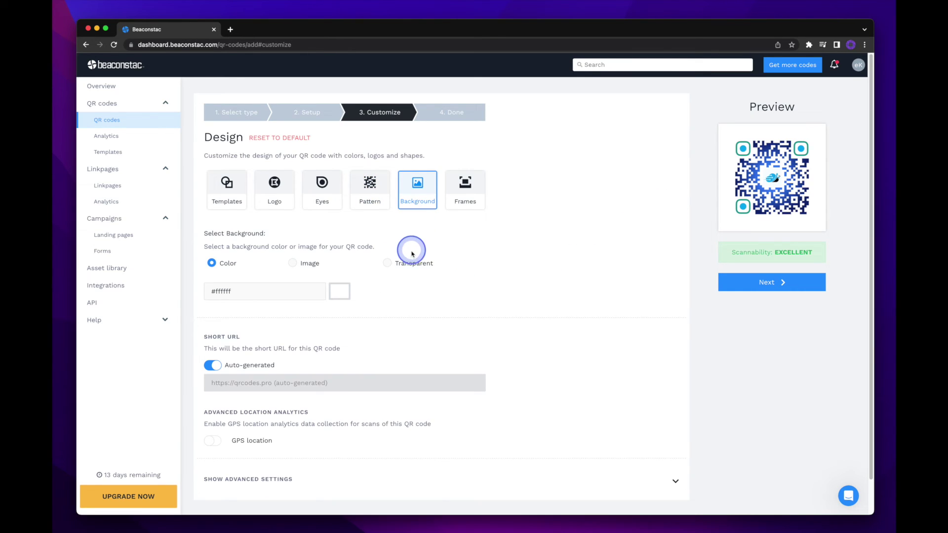
left_click(414, 266)
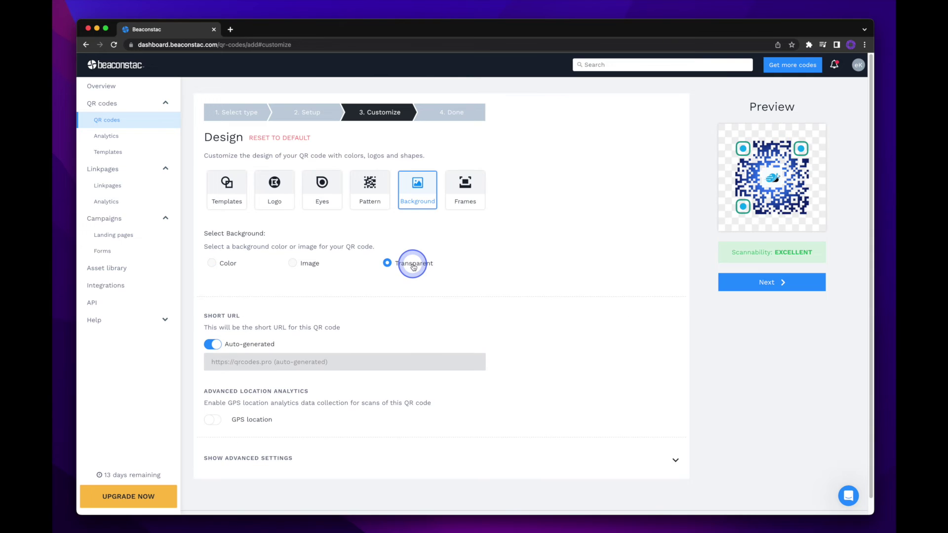
left_click(308, 265)
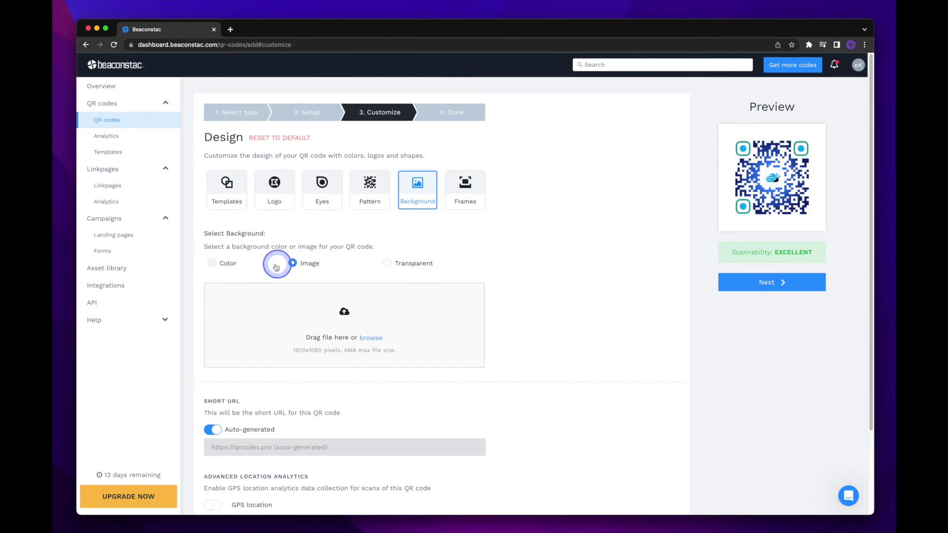
left_click(228, 266)
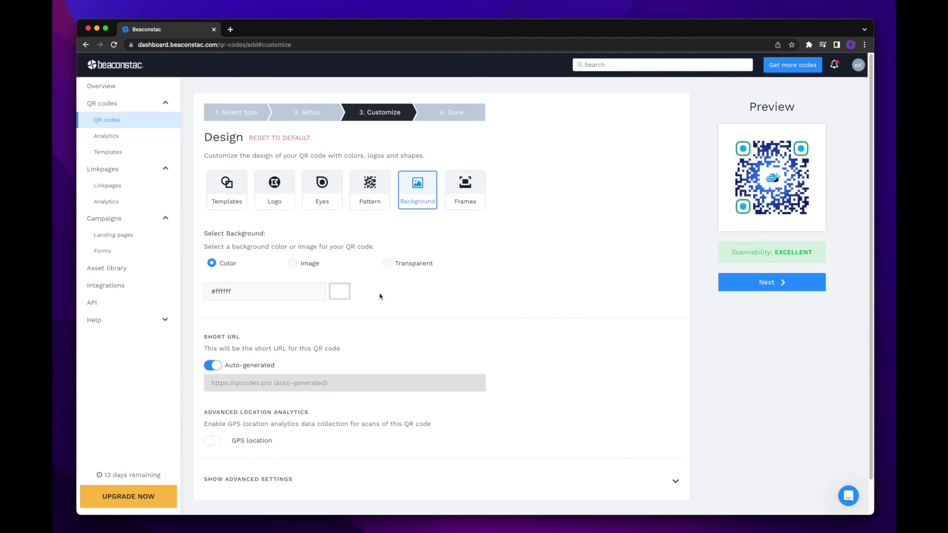
left_click(475, 206)
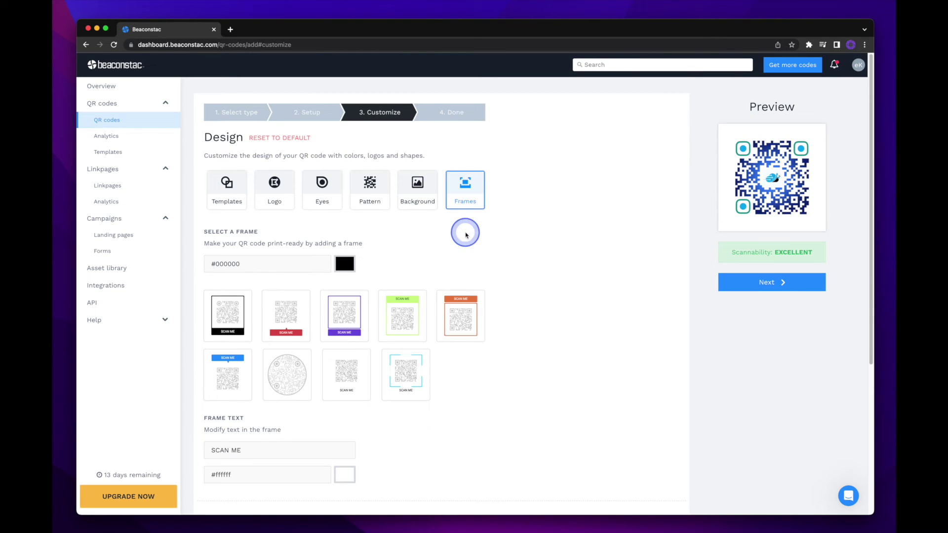
Compare several frame styles and settle on the orange header-banner frame.
left_click(464, 322)
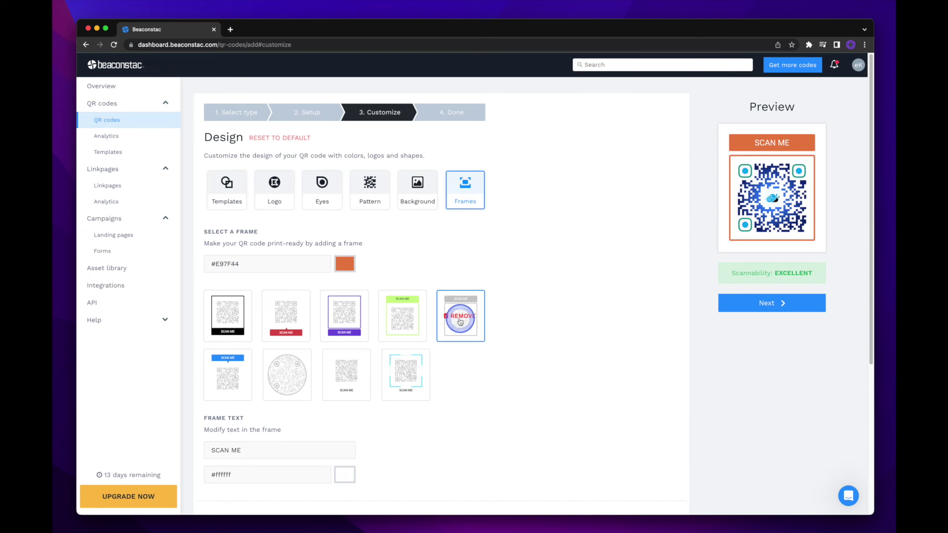
left_click(410, 322)
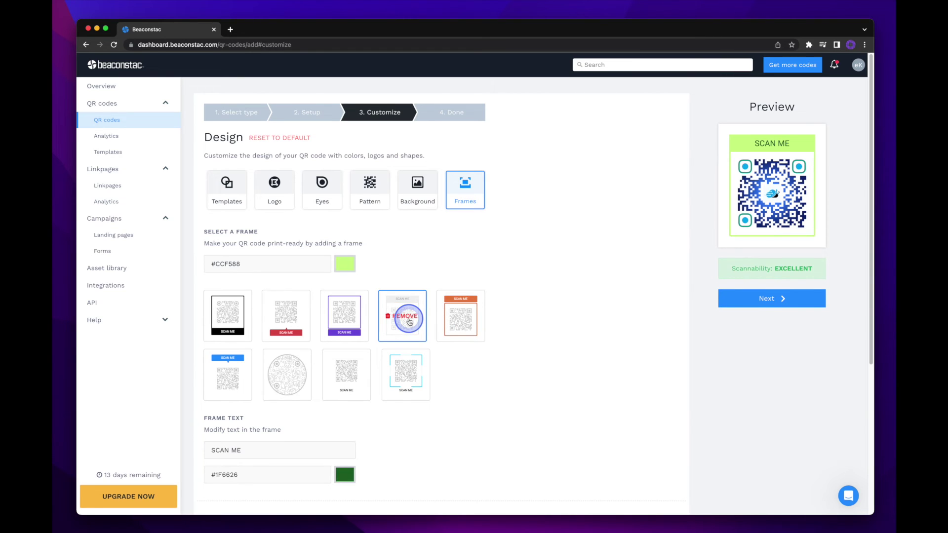
left_click(410, 381)
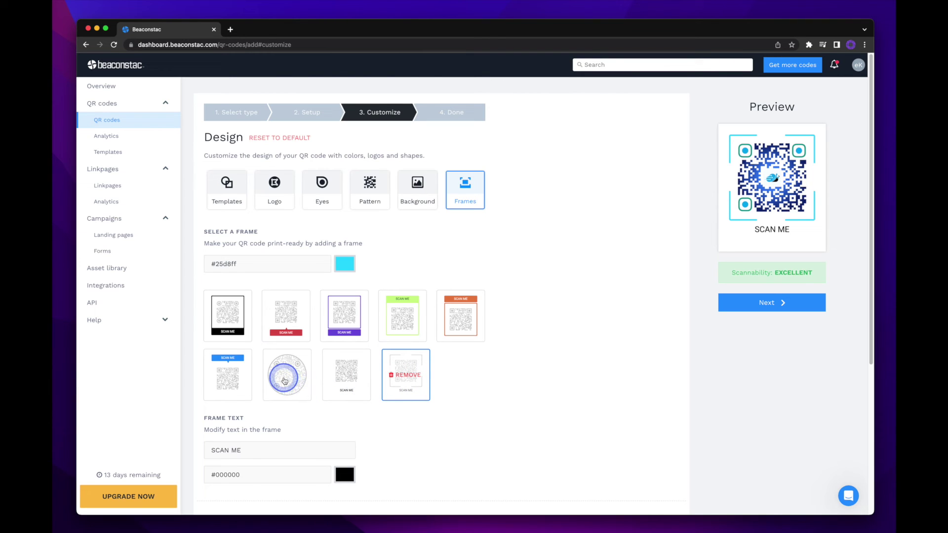
left_click(285, 381)
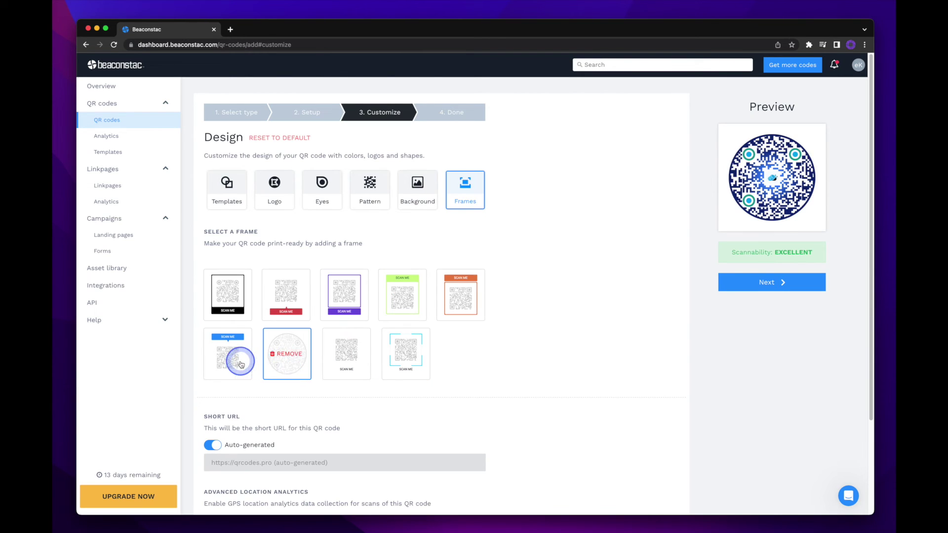
left_click(241, 365)
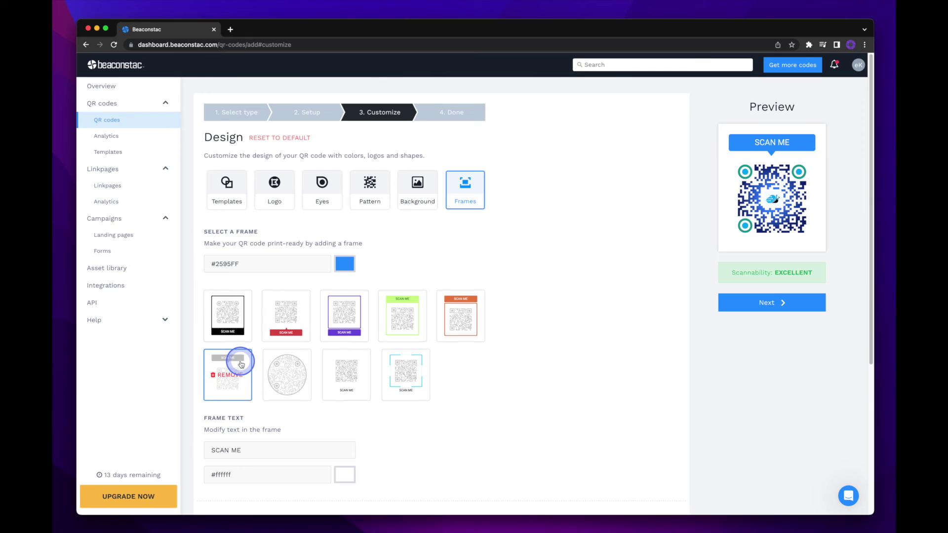
left_click(453, 324)
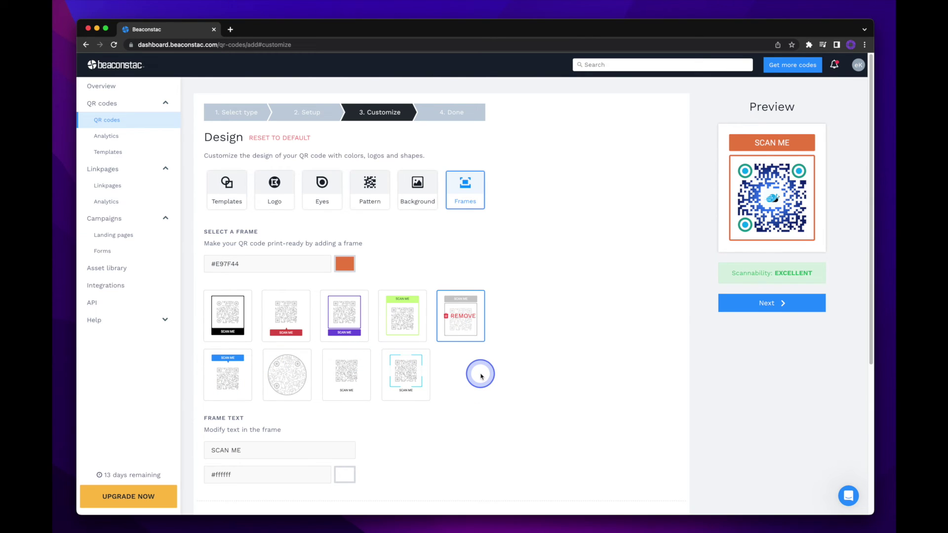
Colour the frame cyan #00AFEF, change its text to 'SCAN WITH CAMERA', and save the design.
double_click(302, 267)
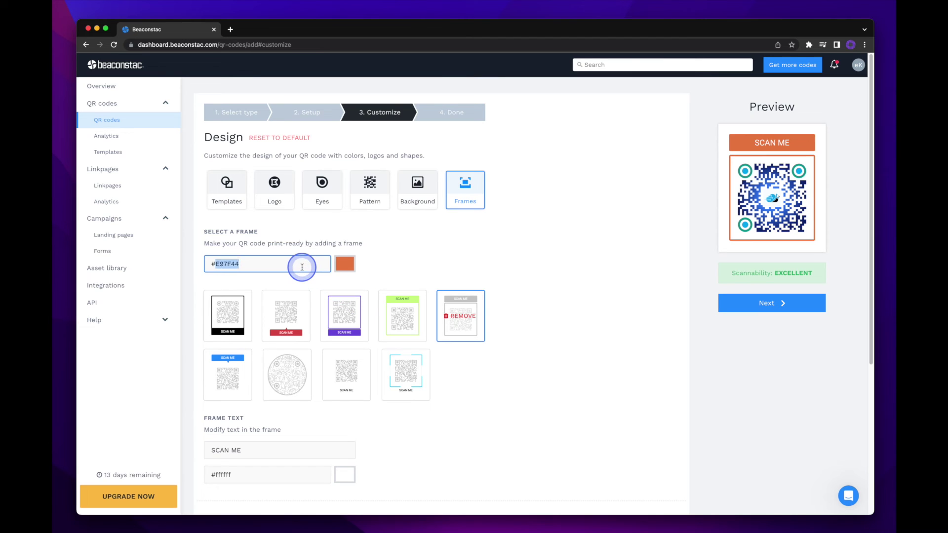
type("00AFEF")
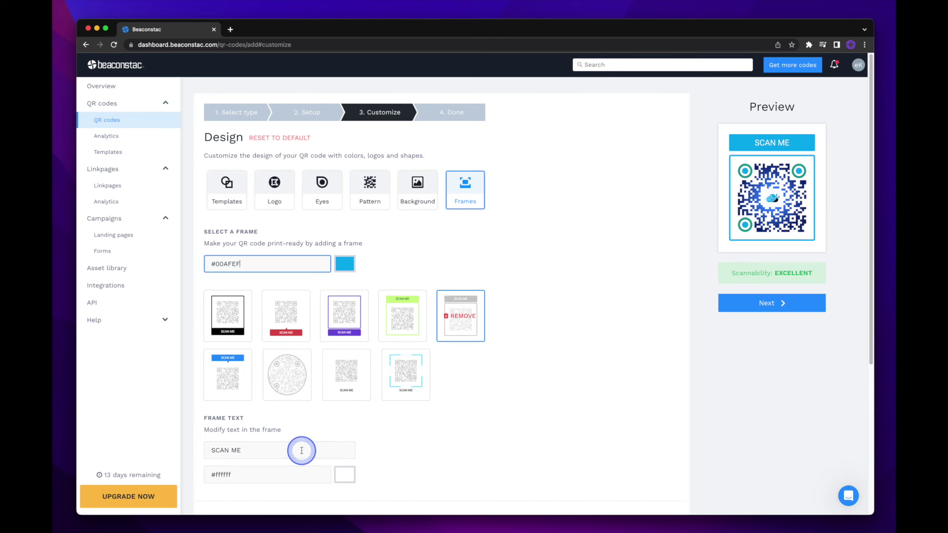
triple_click(303, 450)
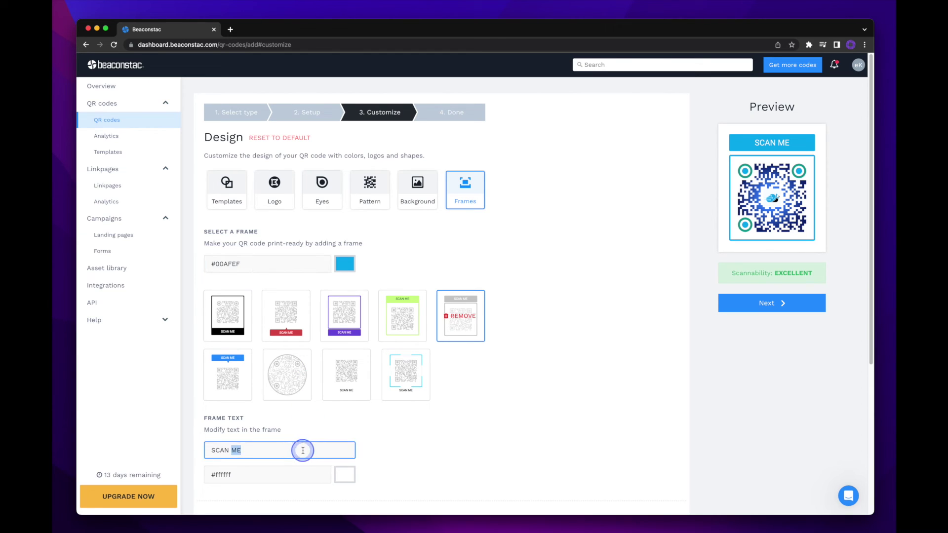
type("SCAN ")
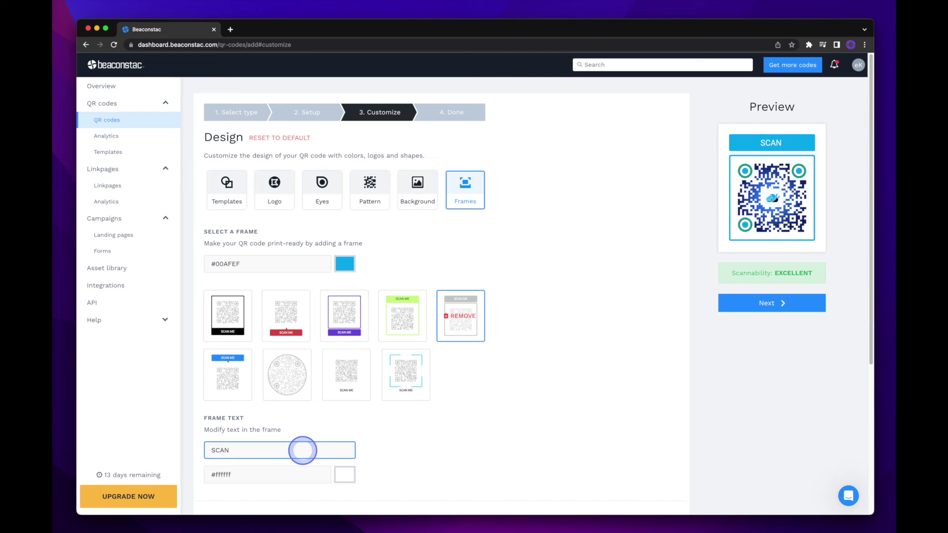
type("WITH CAMERA")
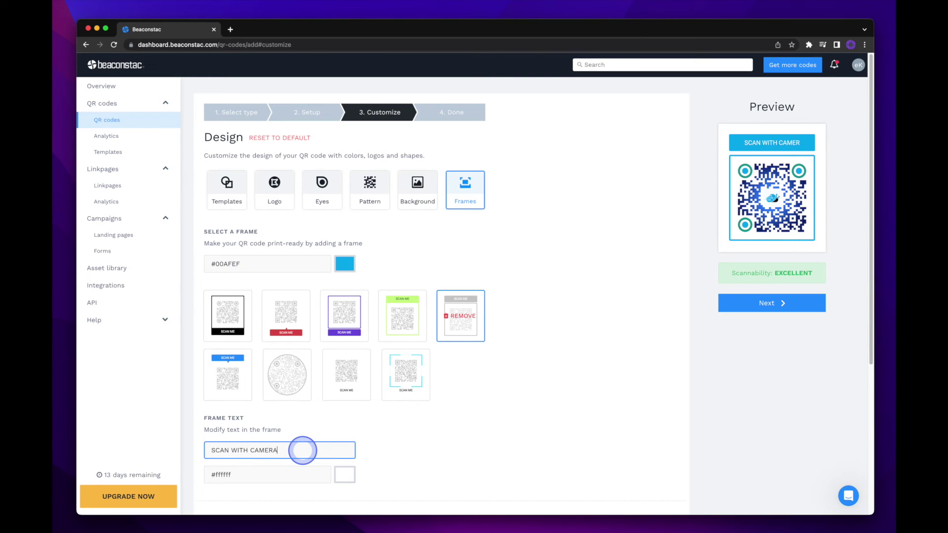
left_click(447, 456)
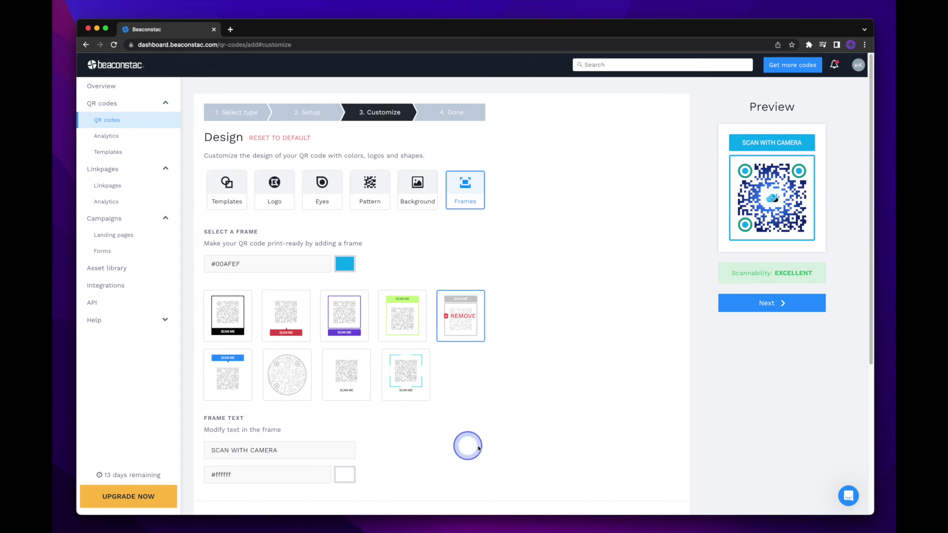
left_click(728, 303)
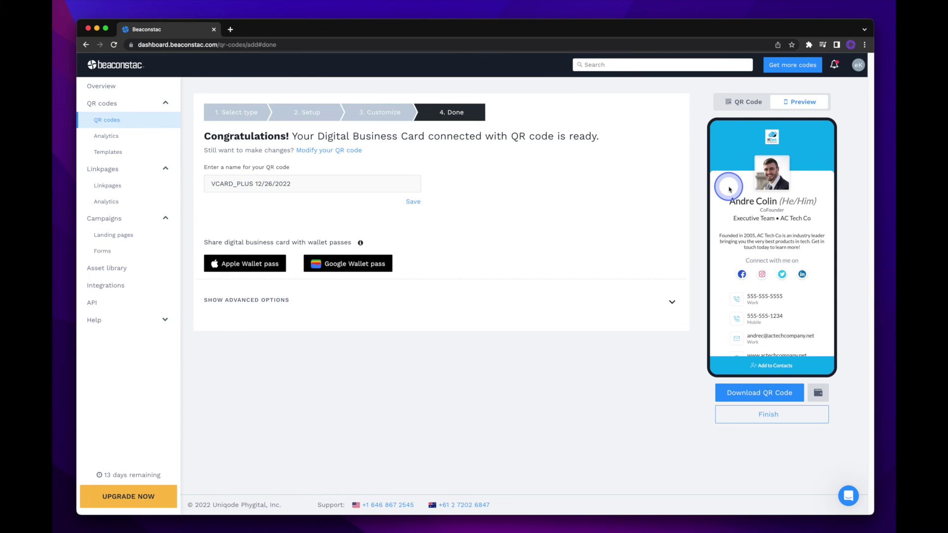
Check the card preview, switch to the finished QR code view, and bring up the Apple Wallet pass.
scroll(730, 189, "down", 1)
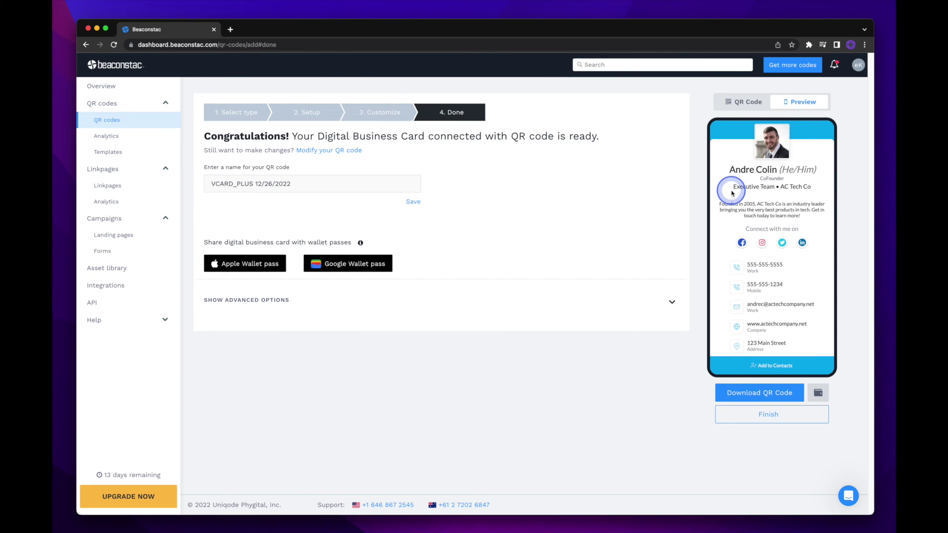
scroll(733, 191, "up", 1)
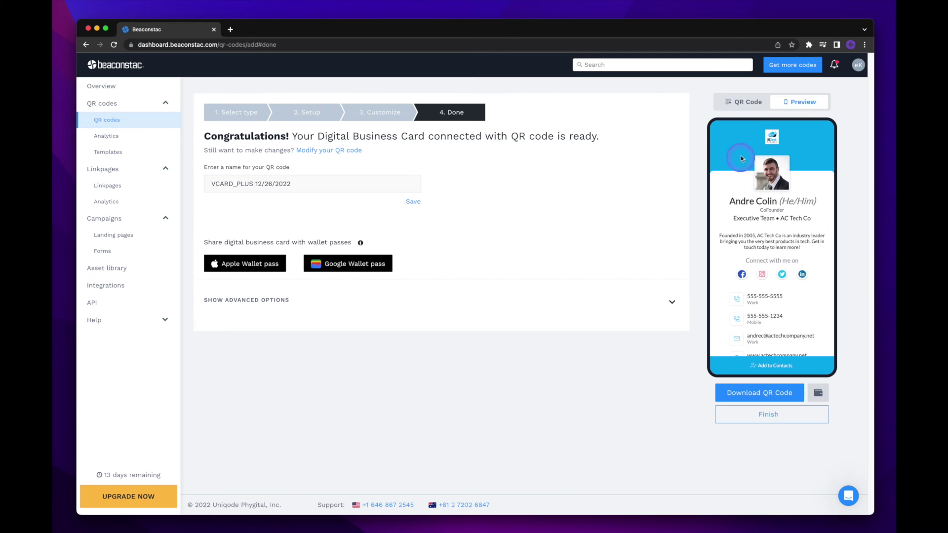
left_click(743, 103)
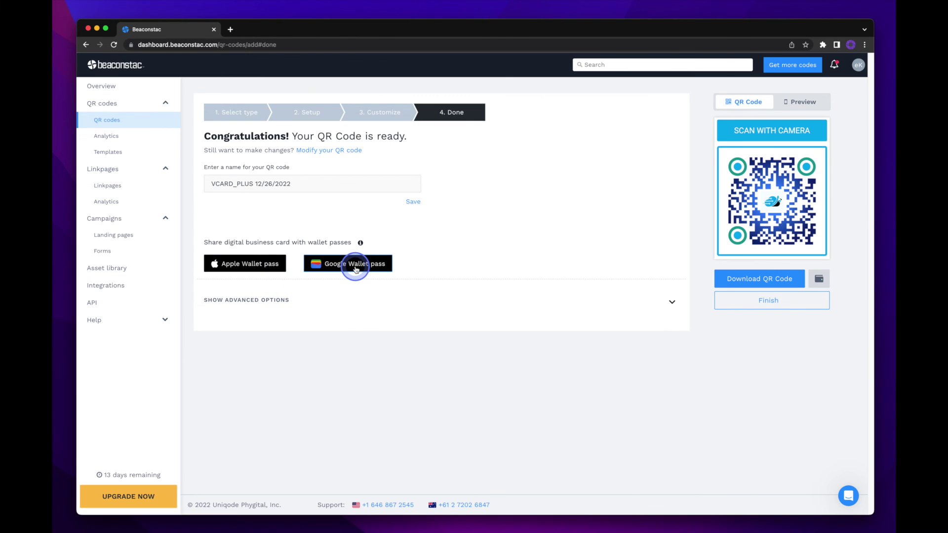
left_click(242, 269)
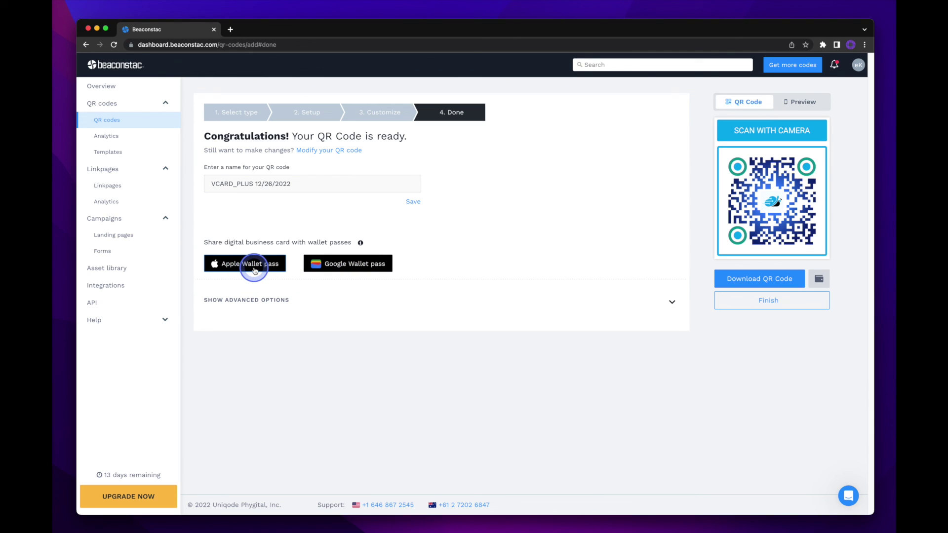
Open the Apple Wallet pass sharing dialog, review it, then close it.
left_click(254, 269)
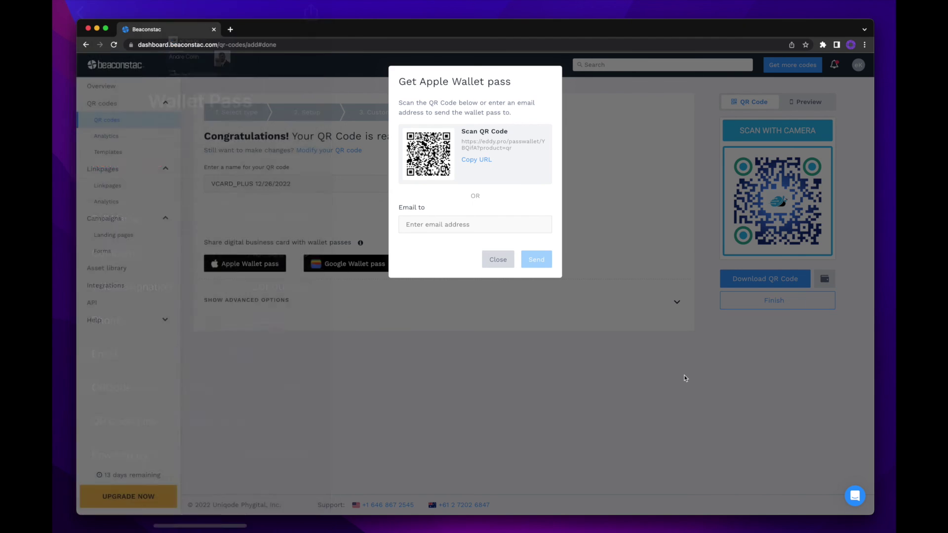
left_click(684, 378)
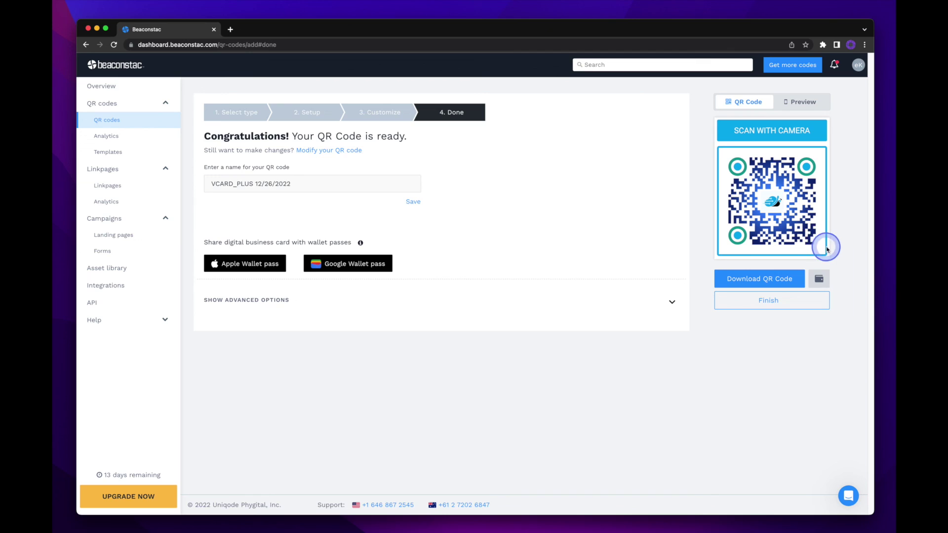